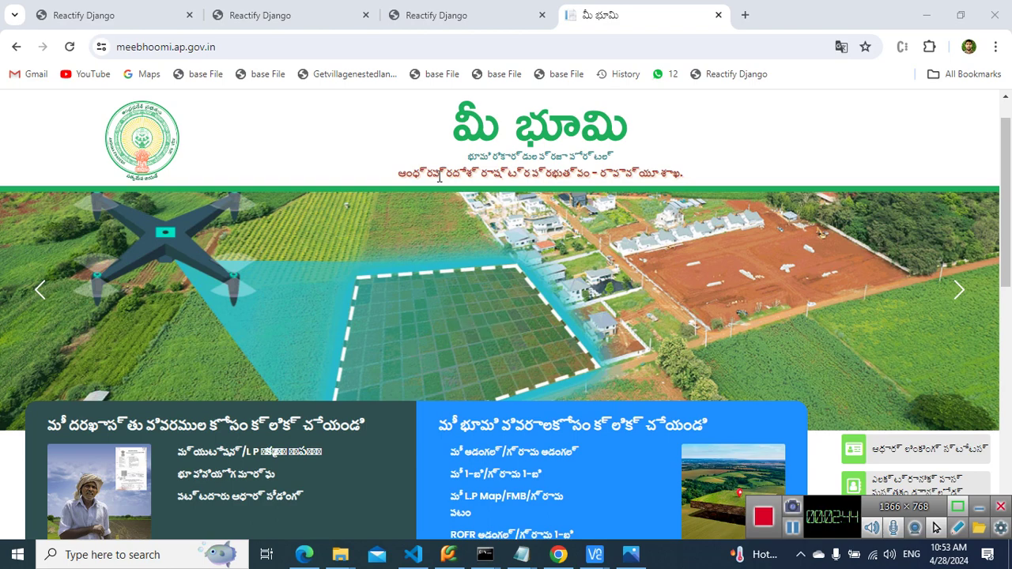
On the gislanddropdownvillage page, set the state to 28(AP) and the district to 550(Nellore)
left_click(457, 10)
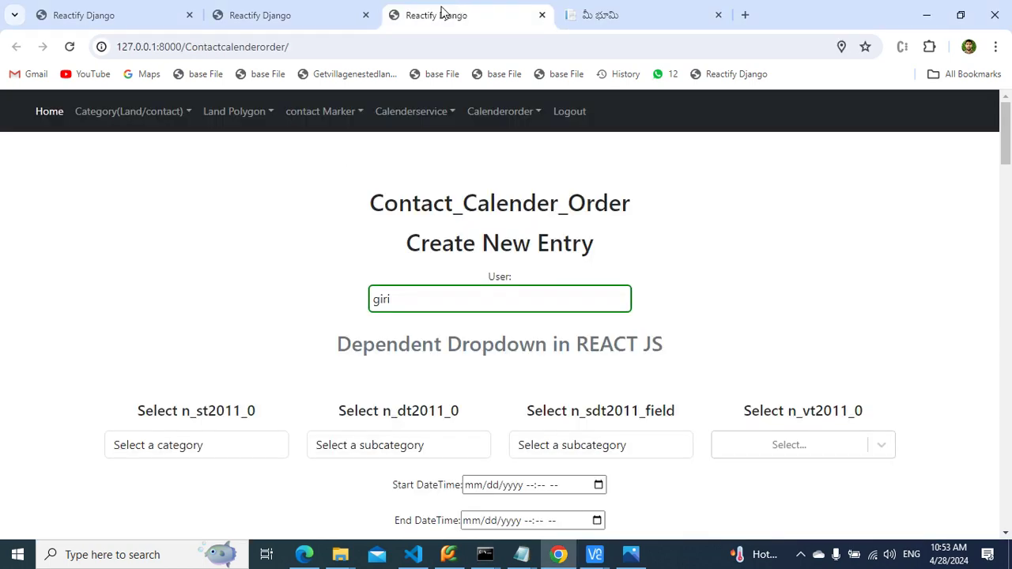
left_click(123, 7)
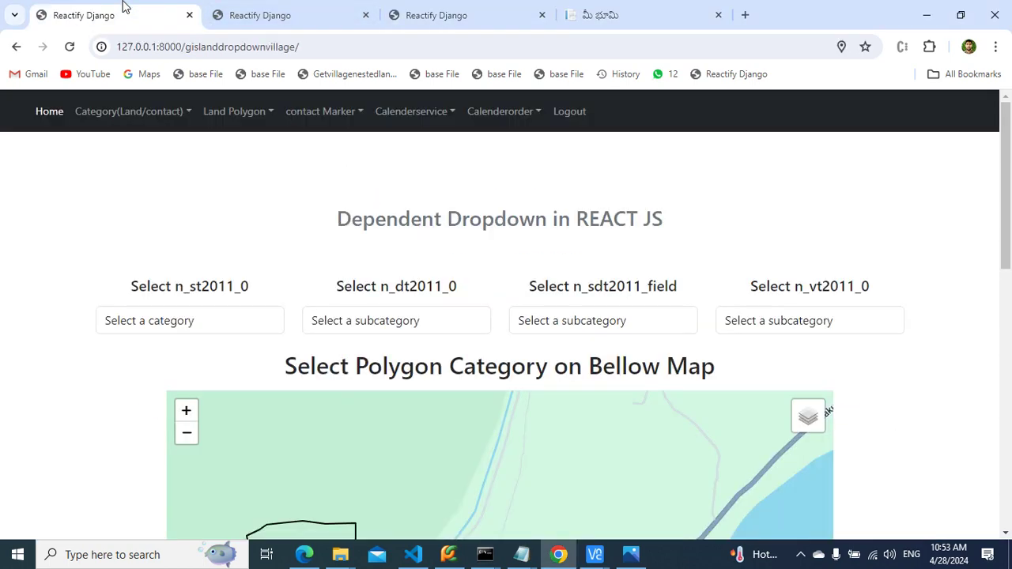
left_click(194, 321)
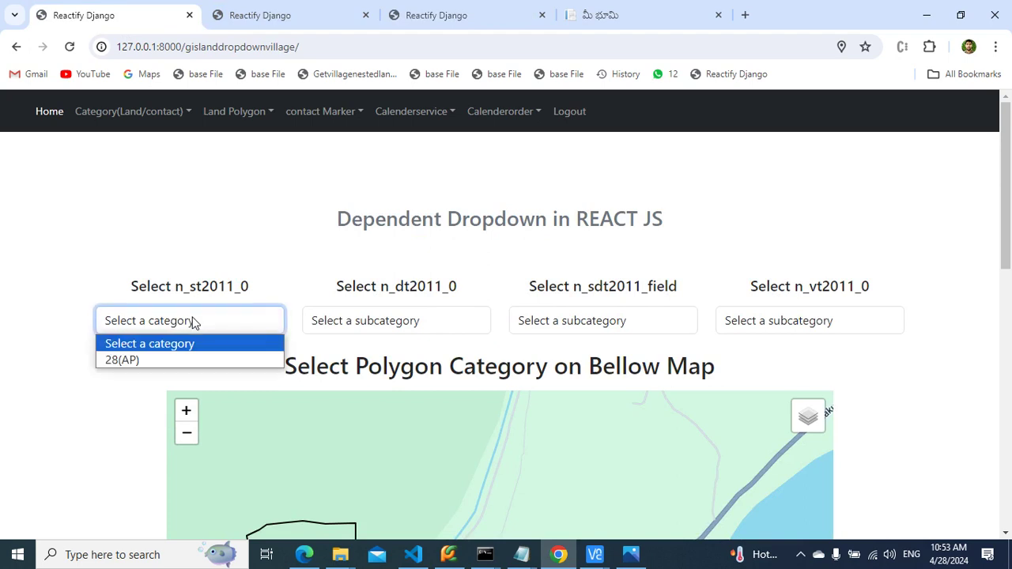
left_click(169, 363)
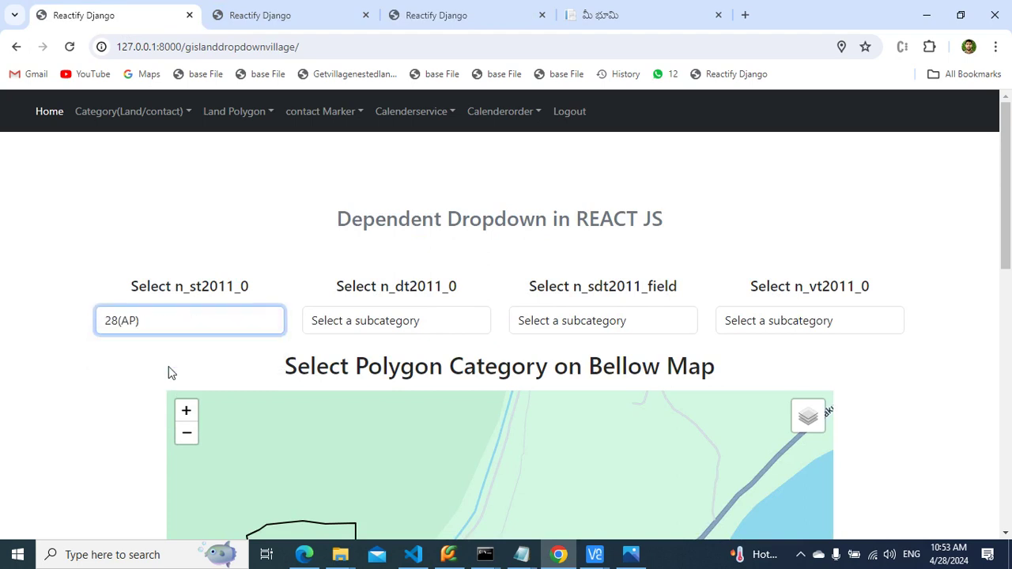
left_click(337, 327)
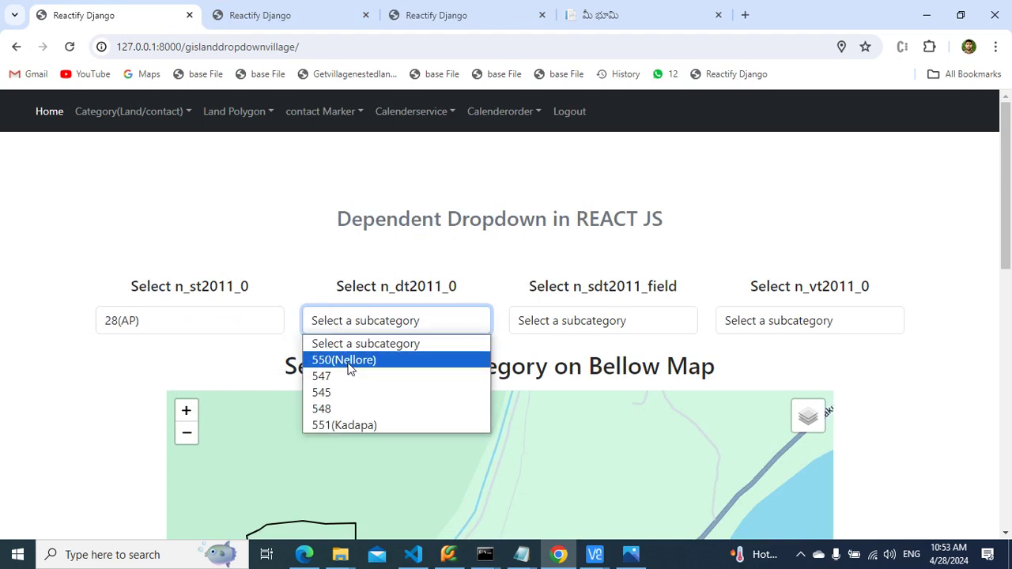
left_click(348, 358)
Set the land page's sub-district to 05173(Ananthasagaram) and its village to Mangupalle to show the village's land polygons
left_click(583, 316)
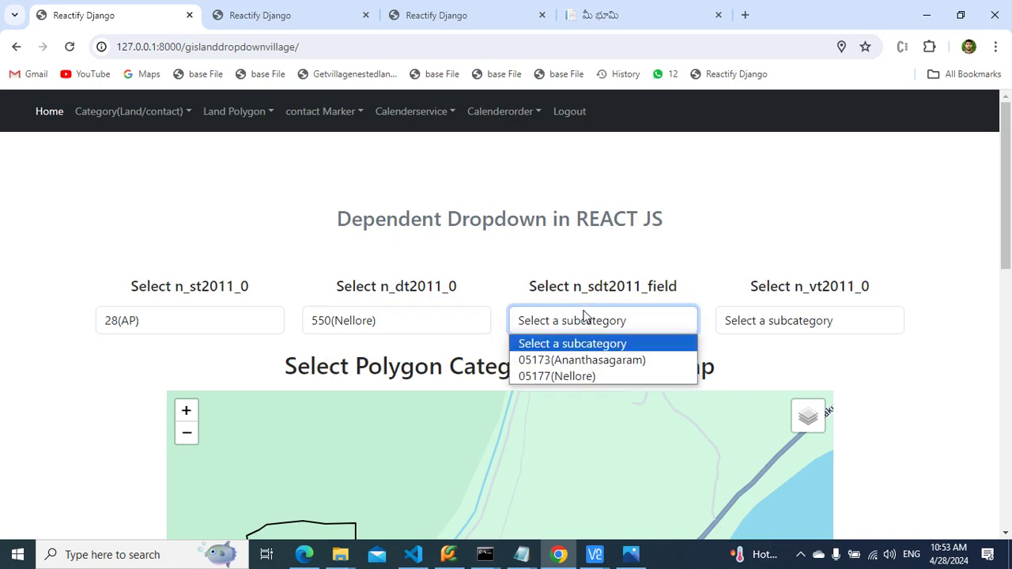
left_click(582, 360)
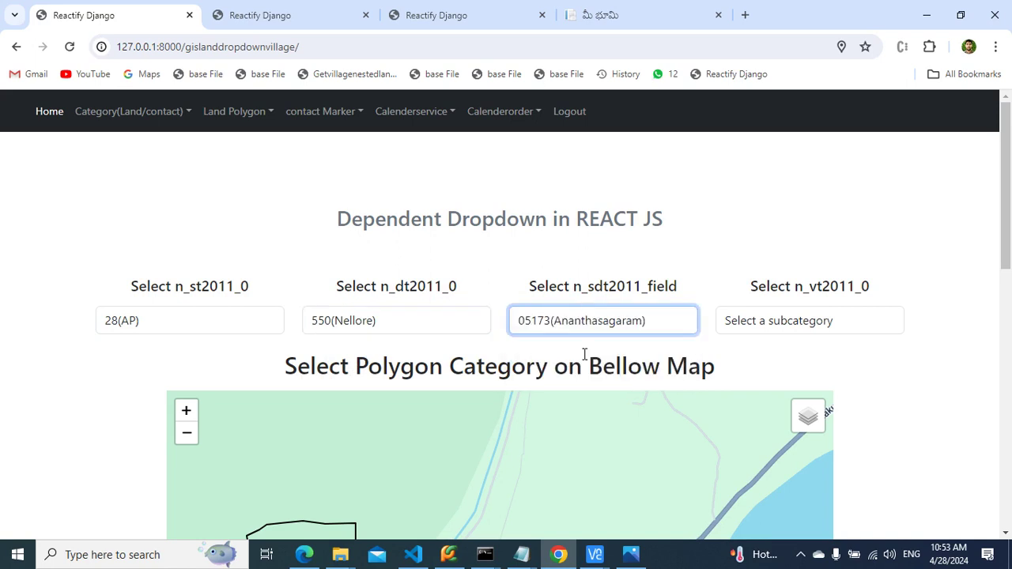
left_click(801, 329)
key("m")
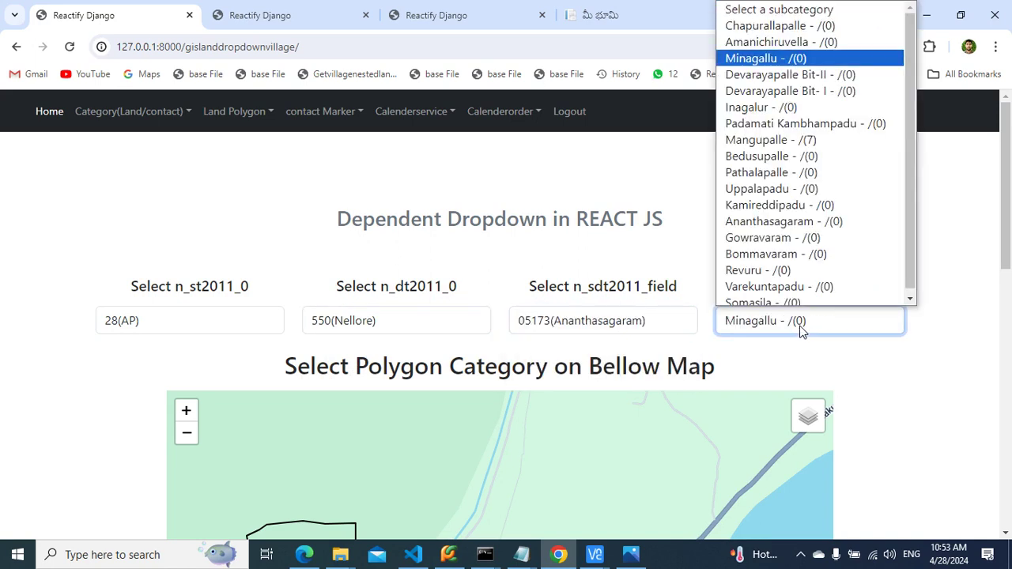
key("m")
key("Return")
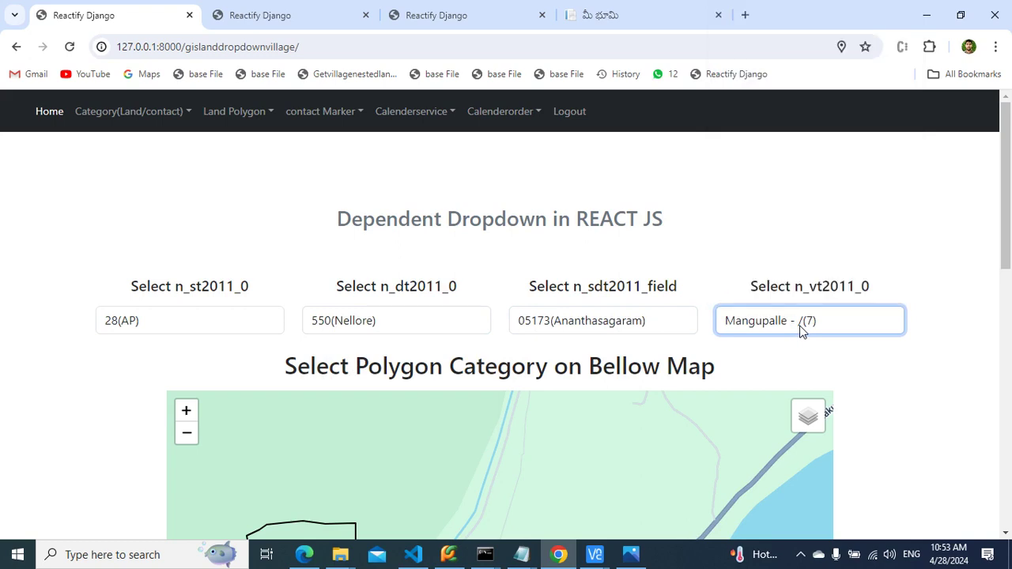
left_click(884, 362)
scroll(883, 362, "down", 5)
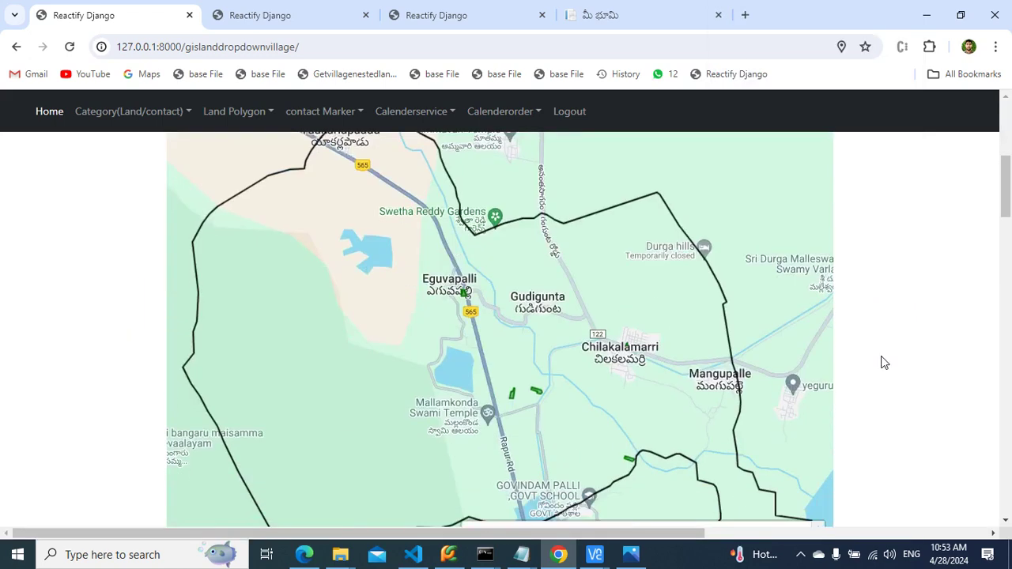
scroll(884, 362, "down", 5)
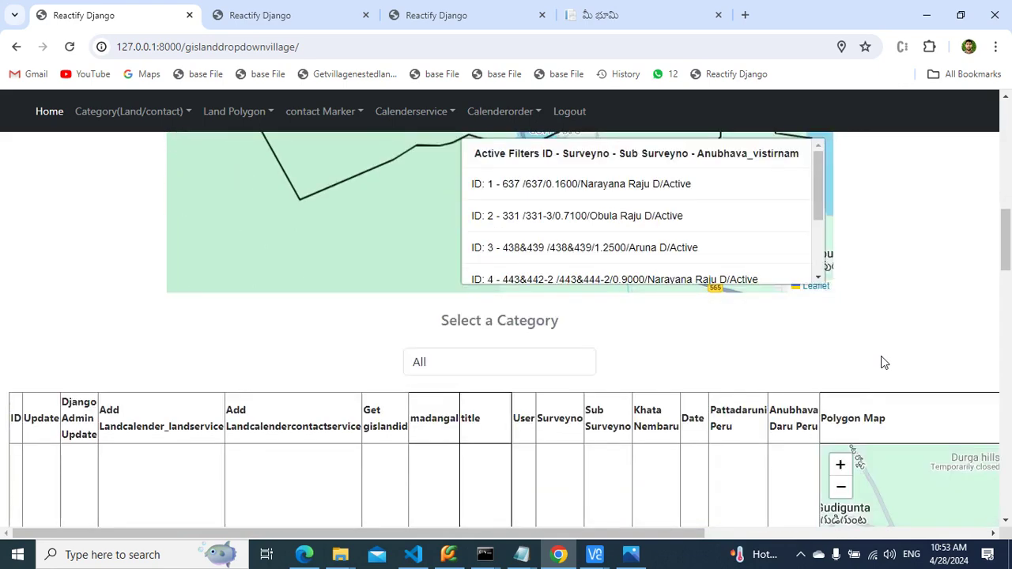
scroll(883, 362, "up", 3)
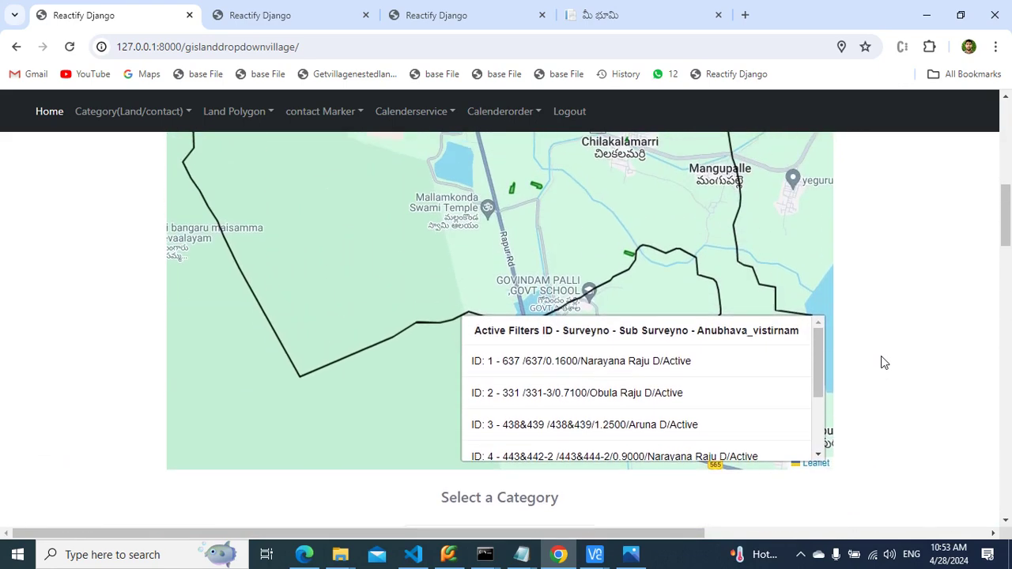
On the giscontactdropdownvillage page, set the state to 28(AP) and the district to 550(Nellore)
key("ctrl+Tab")
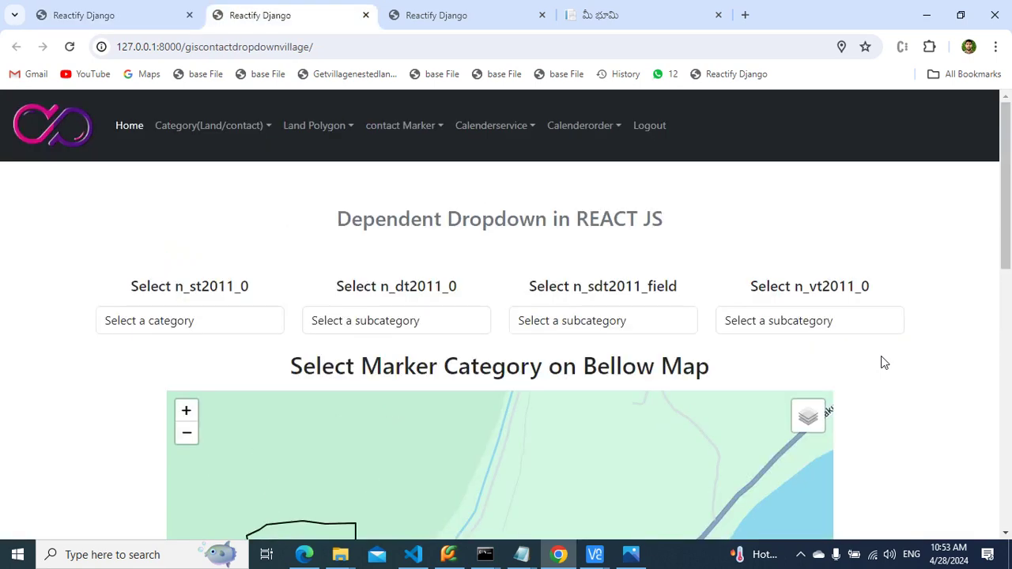
left_click(194, 327)
key("Down")
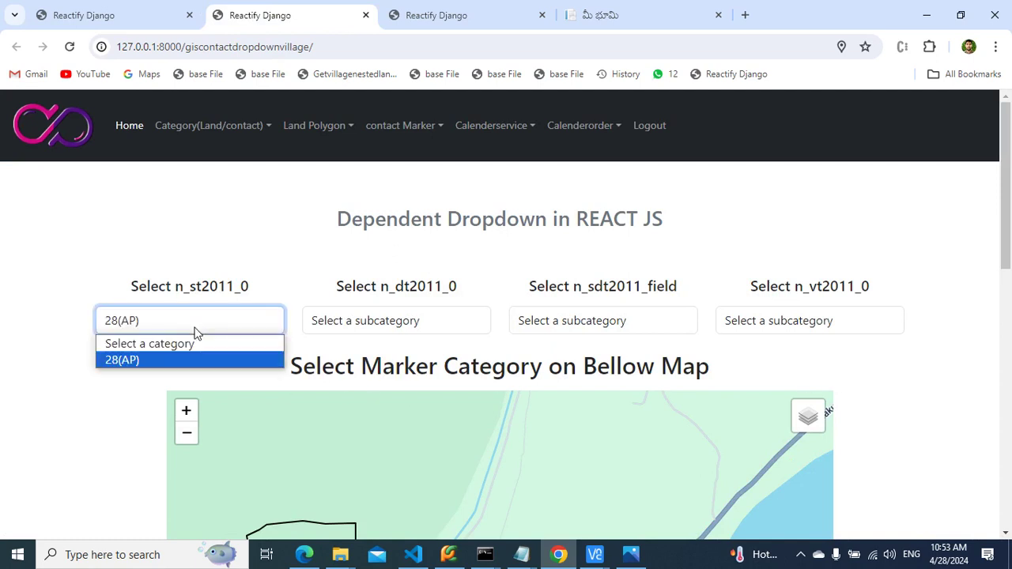
key("Return")
left_click(346, 327)
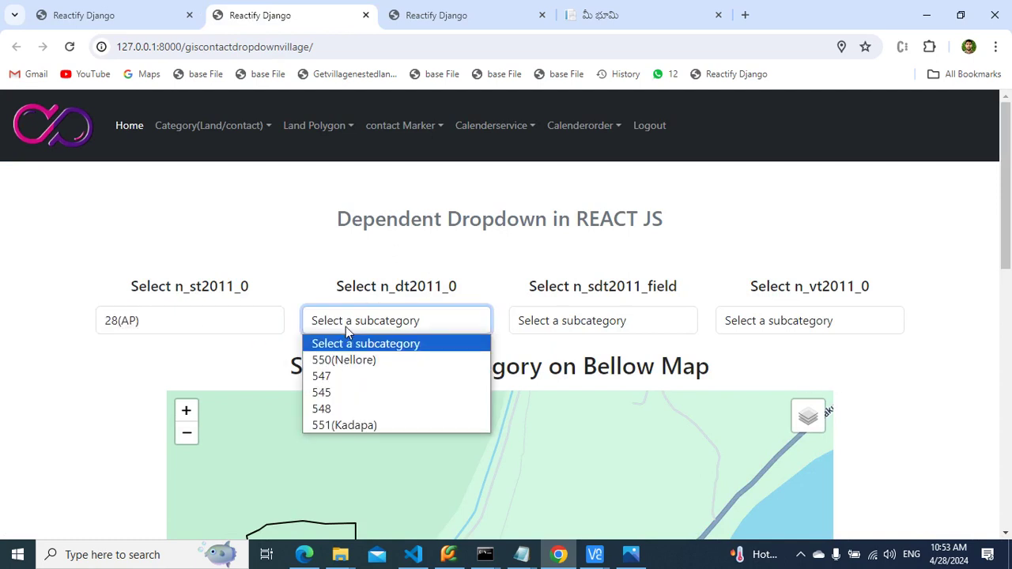
key("Down")
key("Return")
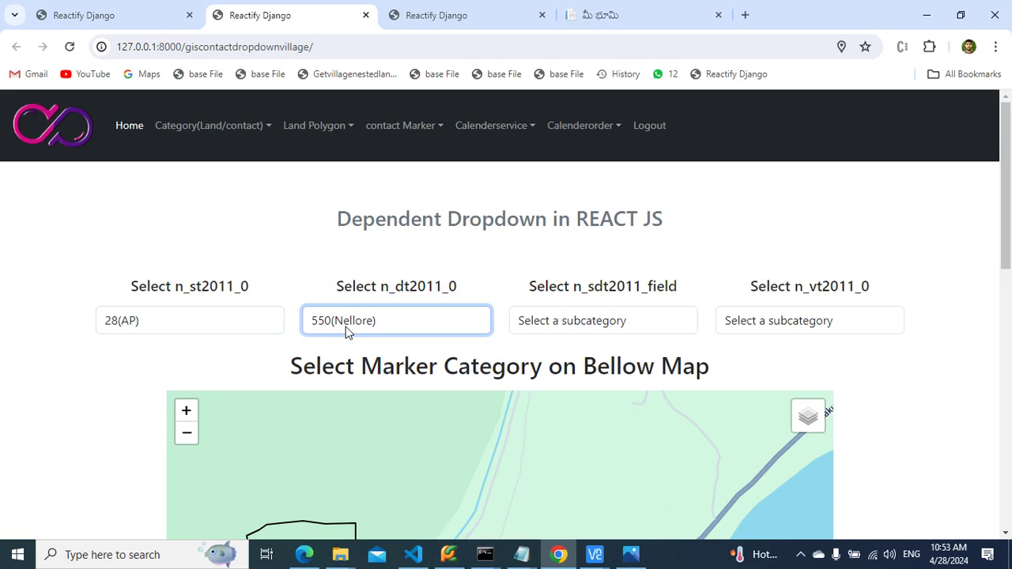
Set the contact page's sub-district to 05173(Ananthasagaram) and its village to Mangupalle to show the village's contact markers
left_click(652, 331)
key("Down")
key("Return")
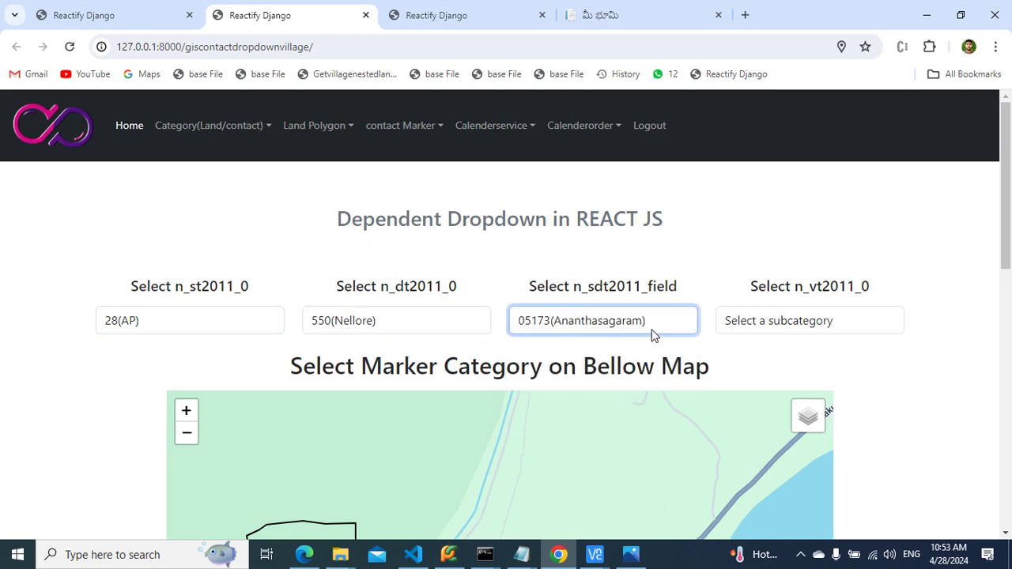
left_click(776, 322)
key("m")
key("m")
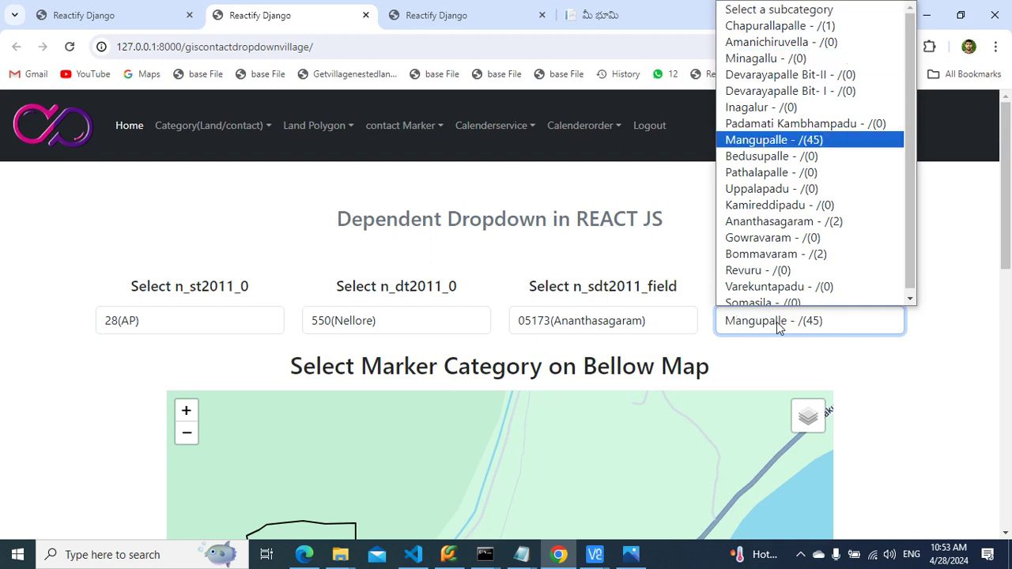
key("m")
key("m")
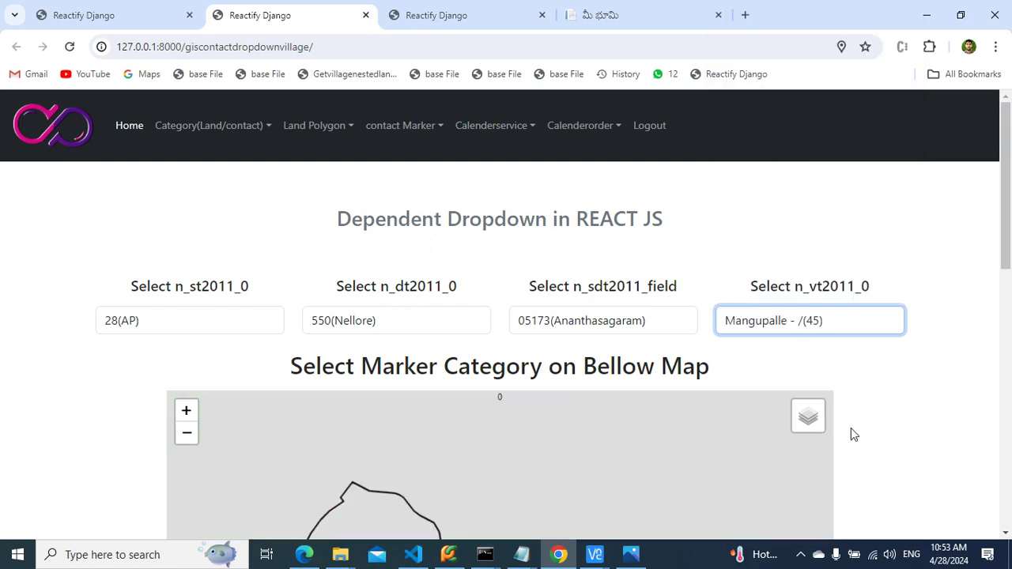
left_click(904, 423)
Examine the contact markers on the Mangupalle map and the contact table with its service links and ratings
scroll(904, 423, "down", 1)
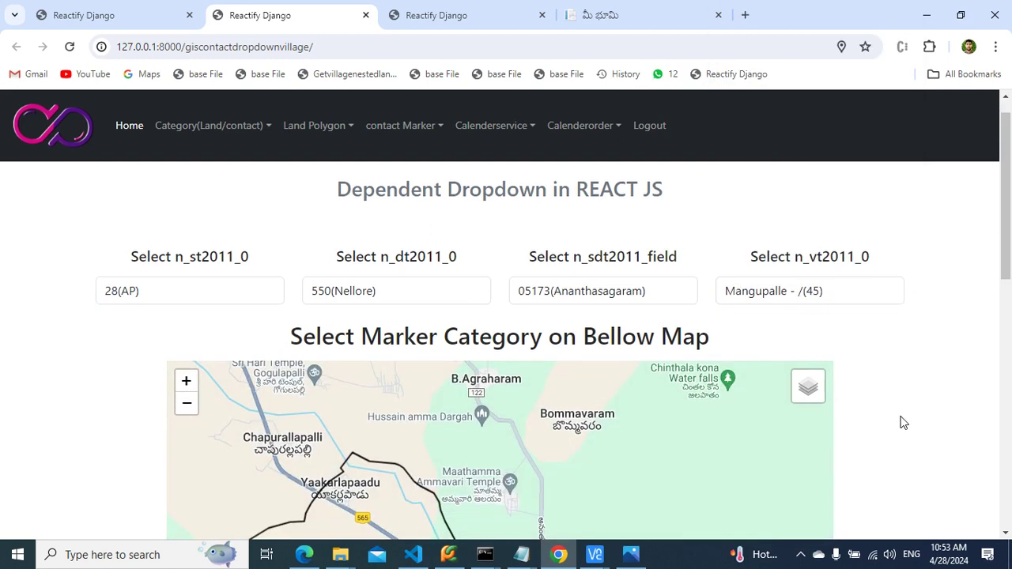
scroll(903, 423, "down", 4)
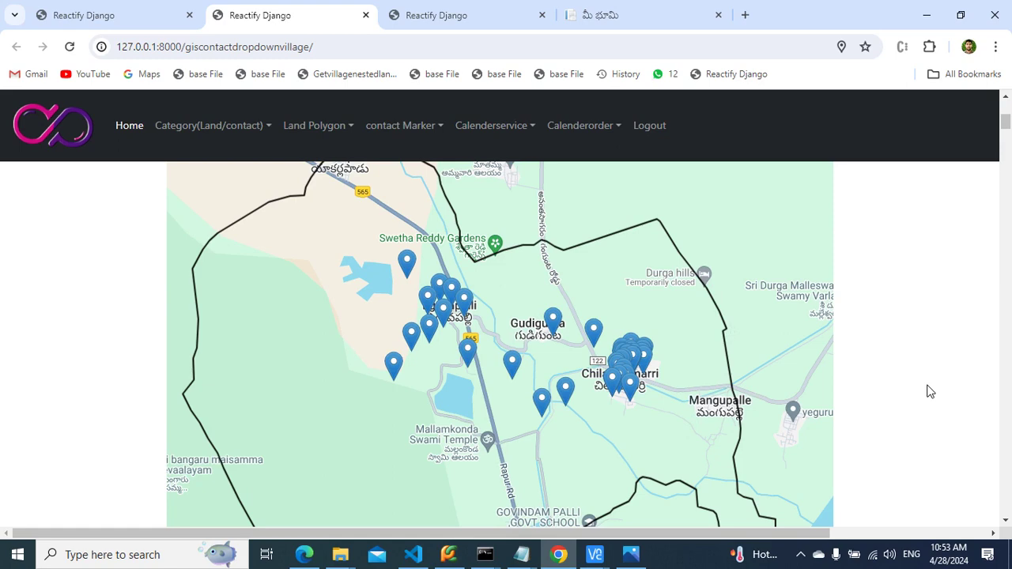
scroll(929, 391, "down", 1)
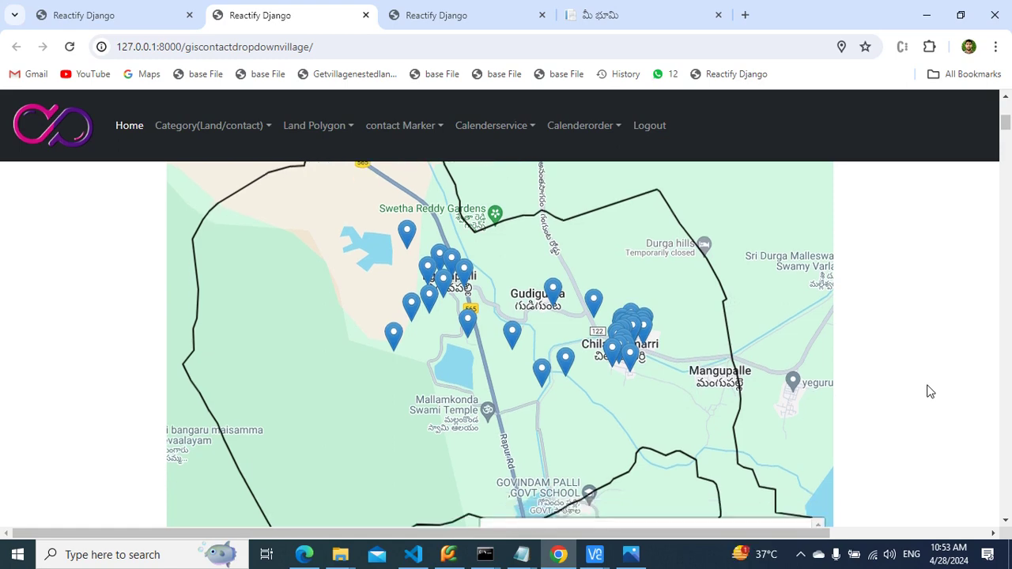
scroll(929, 391, "down", 5)
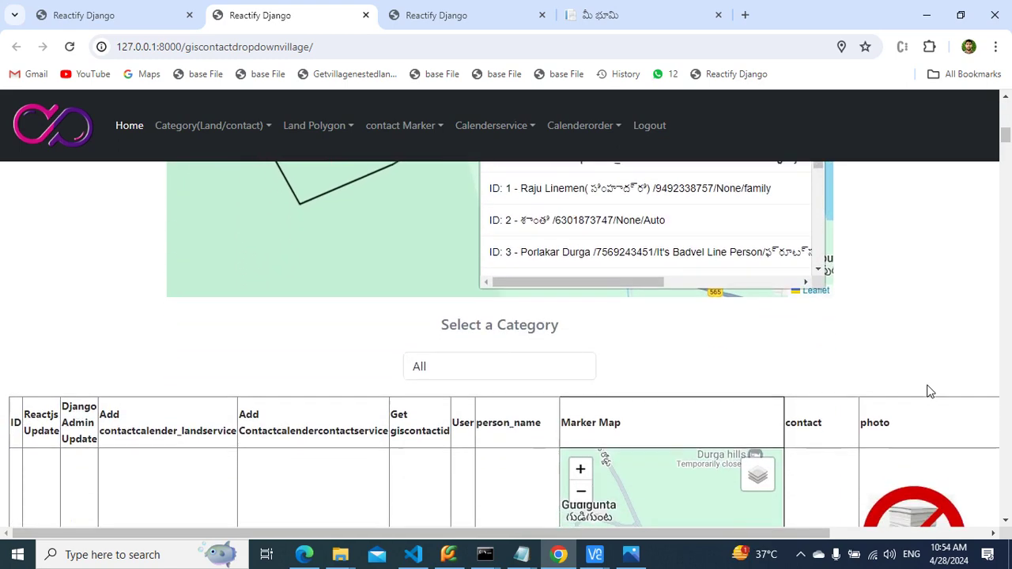
scroll(929, 392, "down", 4)
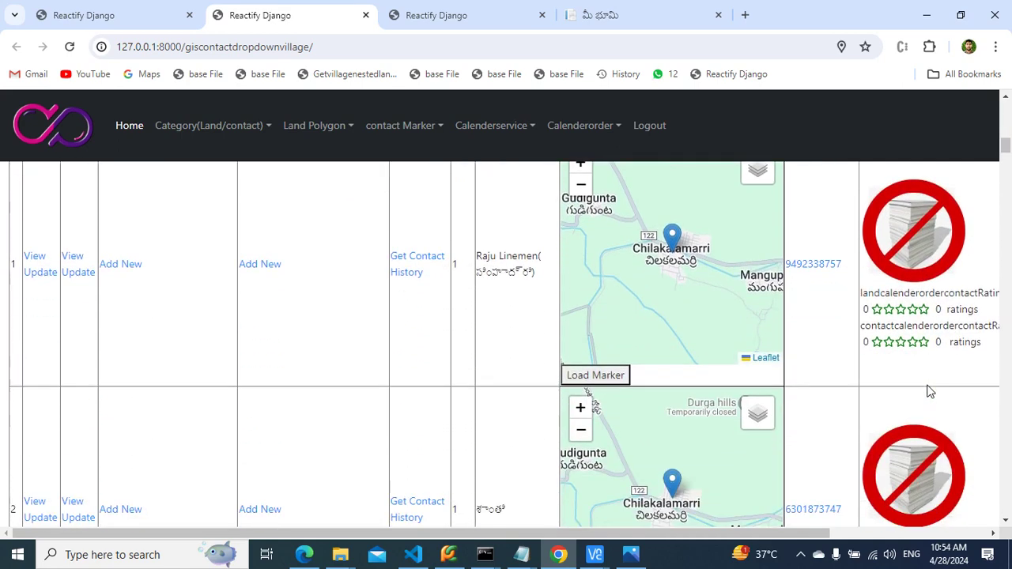
scroll(930, 392, "right", 2)
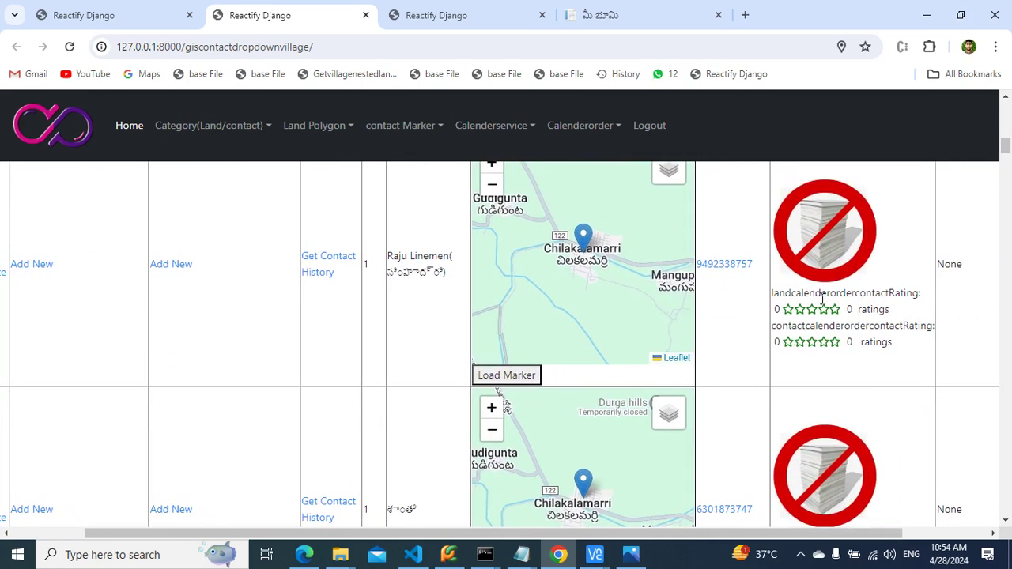
Filter the village contacts by the Tractor category and review the listed contacts and their ratings
scroll(822, 299, "up", 2)
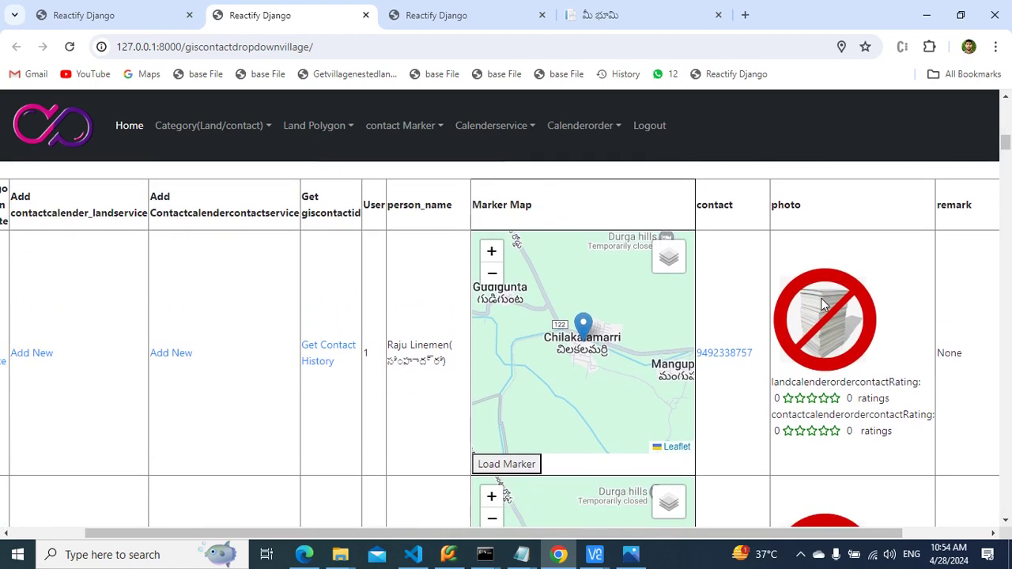
scroll(822, 303, "up", 1)
left_click(456, 217)
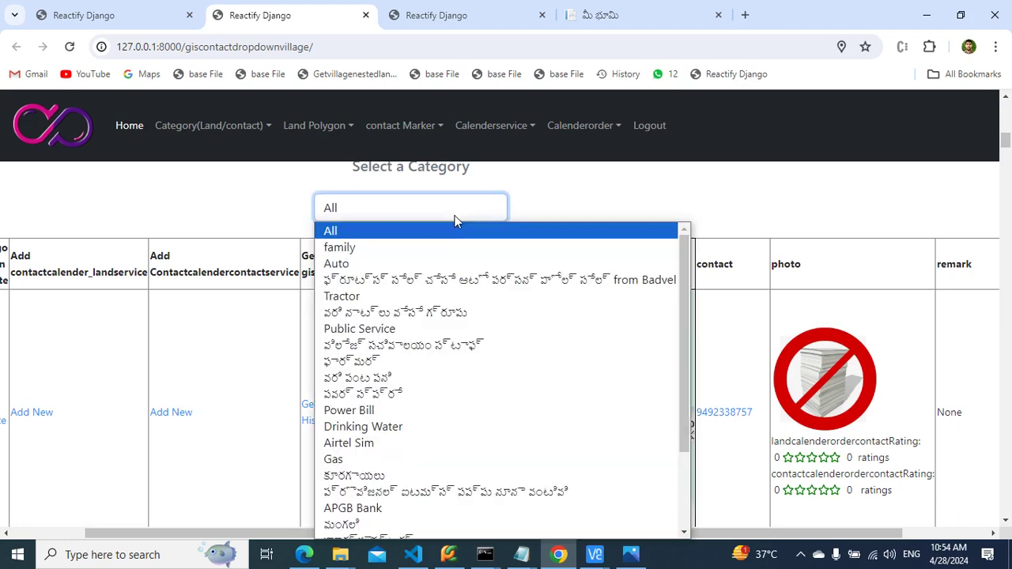
key("t")
key("Return")
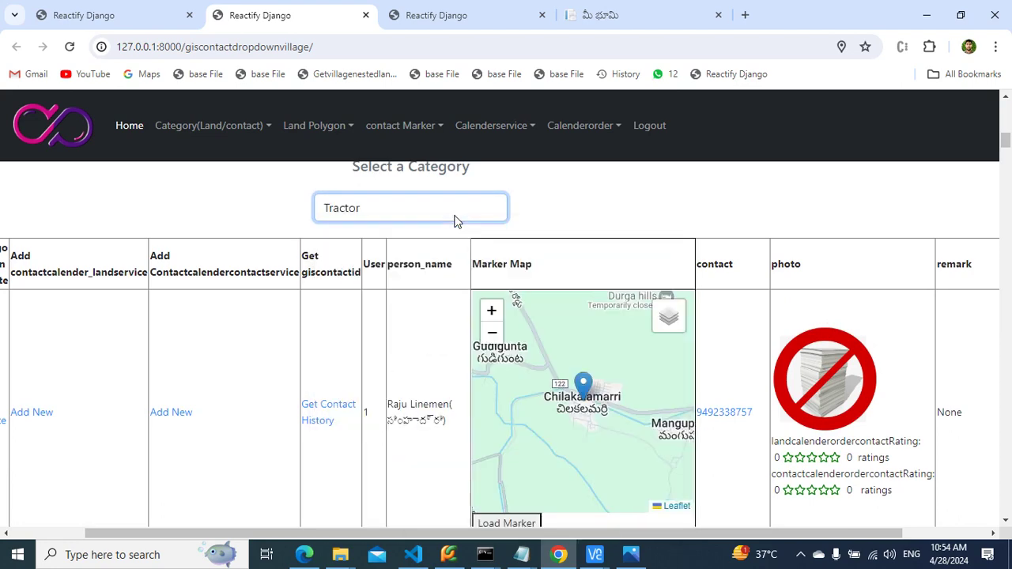
left_click(832, 314)
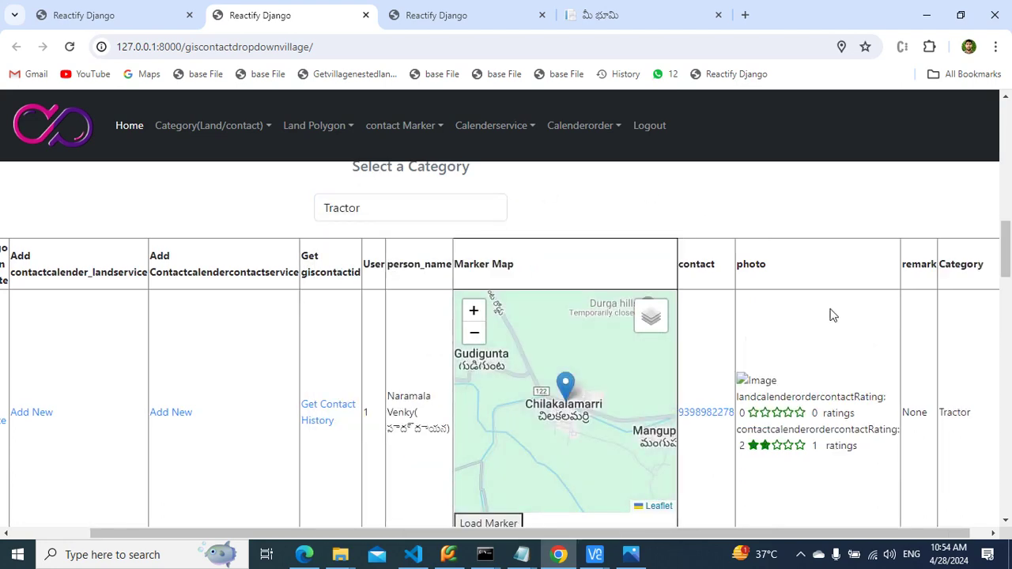
scroll(832, 314, "down", 6)
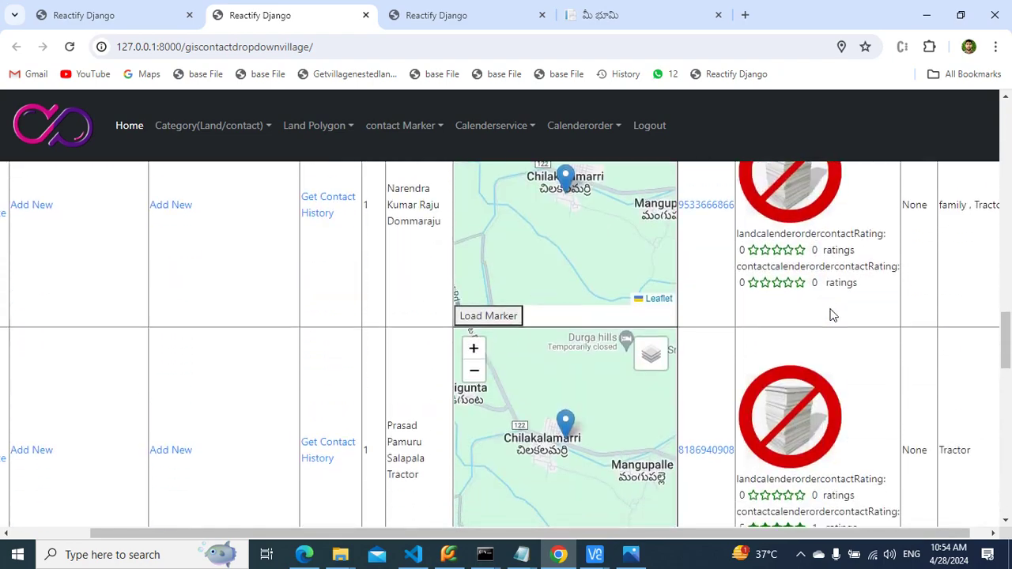
scroll(832, 315, "down", 15)
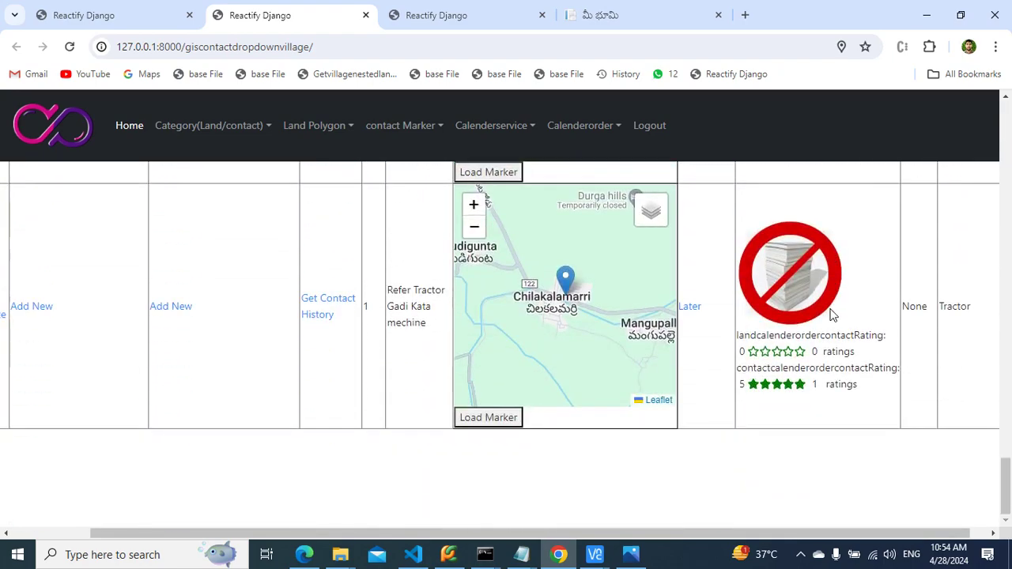
scroll(832, 314, "up", 15)
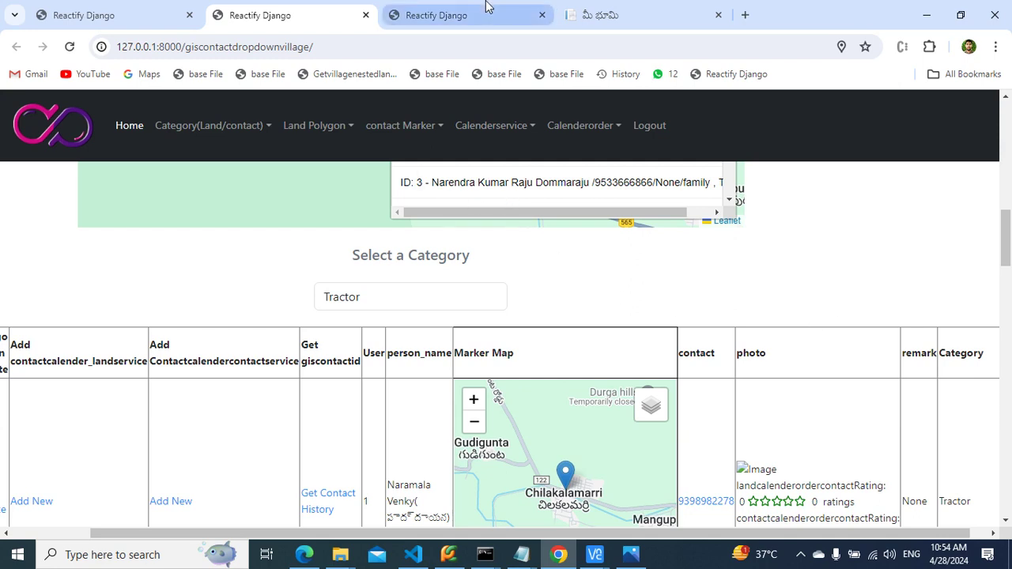
View the Contact_Calender_Order entry form, and return to the gislanddropdownvillage page with the Mangupalle land polygons
mouse_move(486, 7)
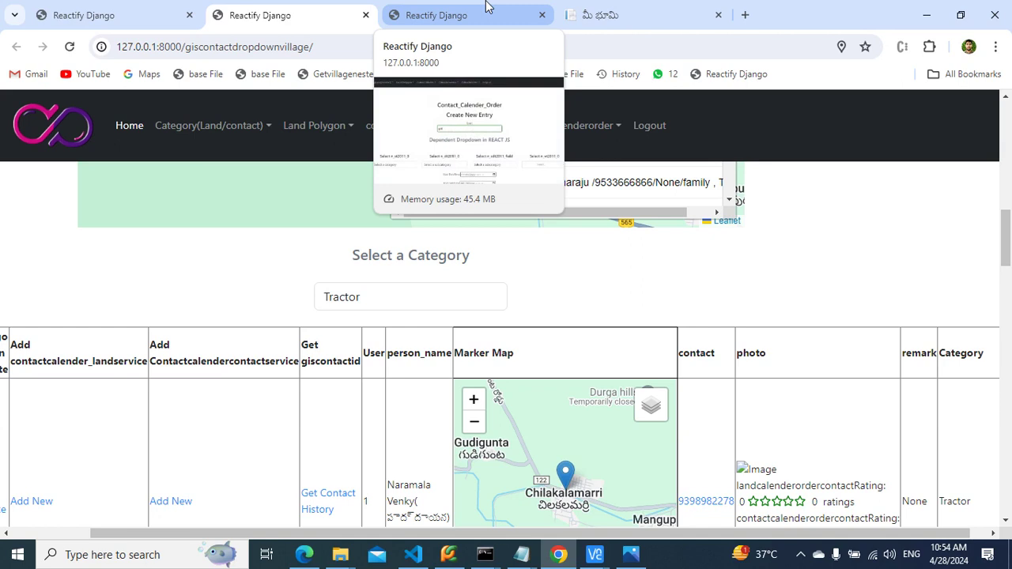
left_click(486, 8)
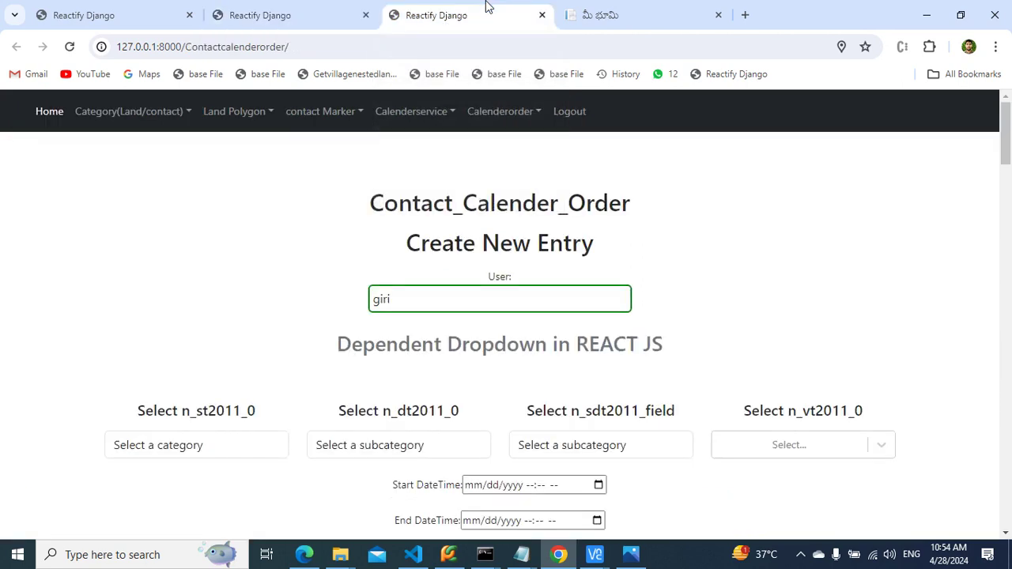
left_click(73, 6)
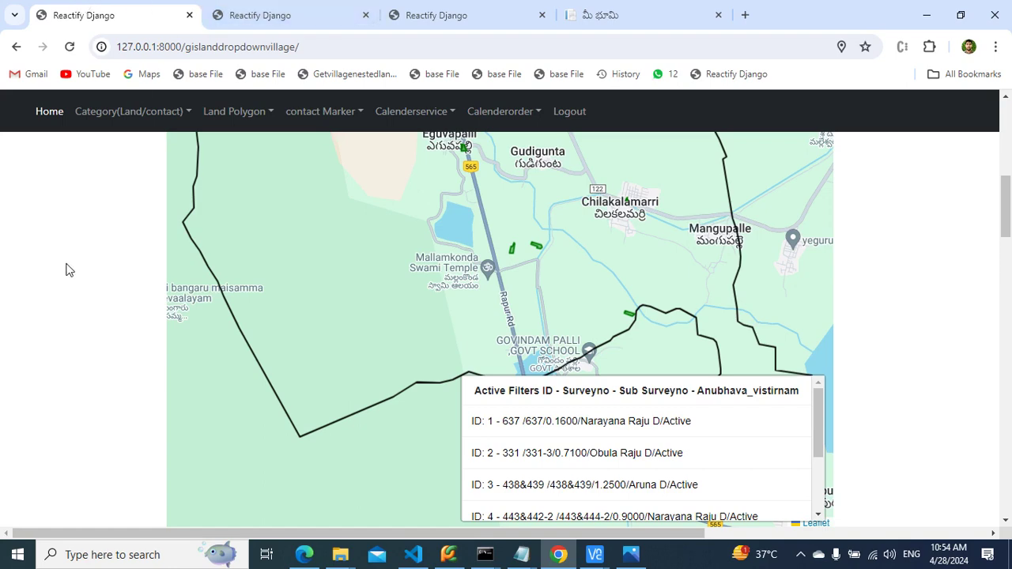
Switch to the Contact_Calender_Order entry form and set its state to 28(AP) and its district to 550(Nellore)
left_click(309, 11)
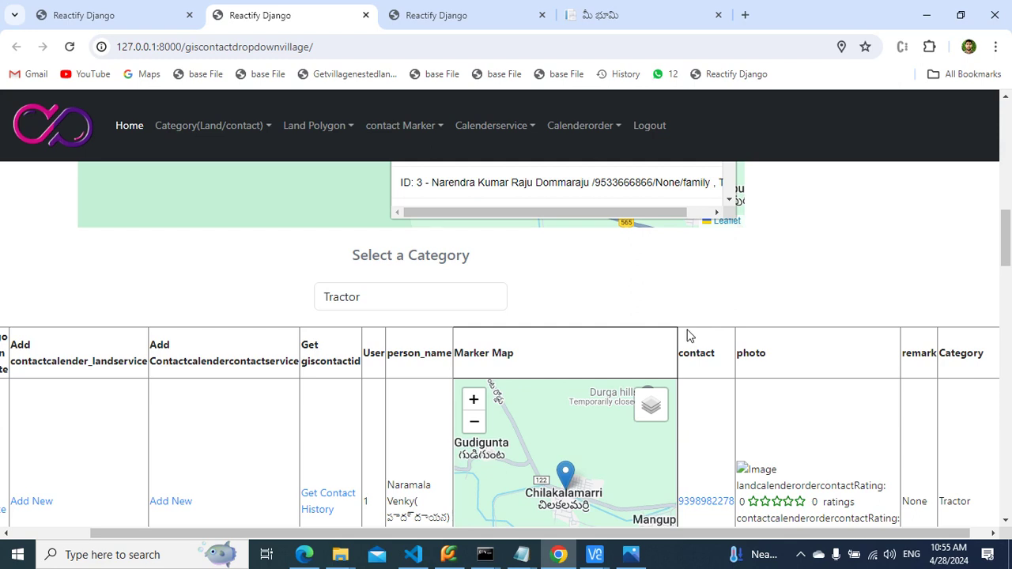
left_click(468, 12)
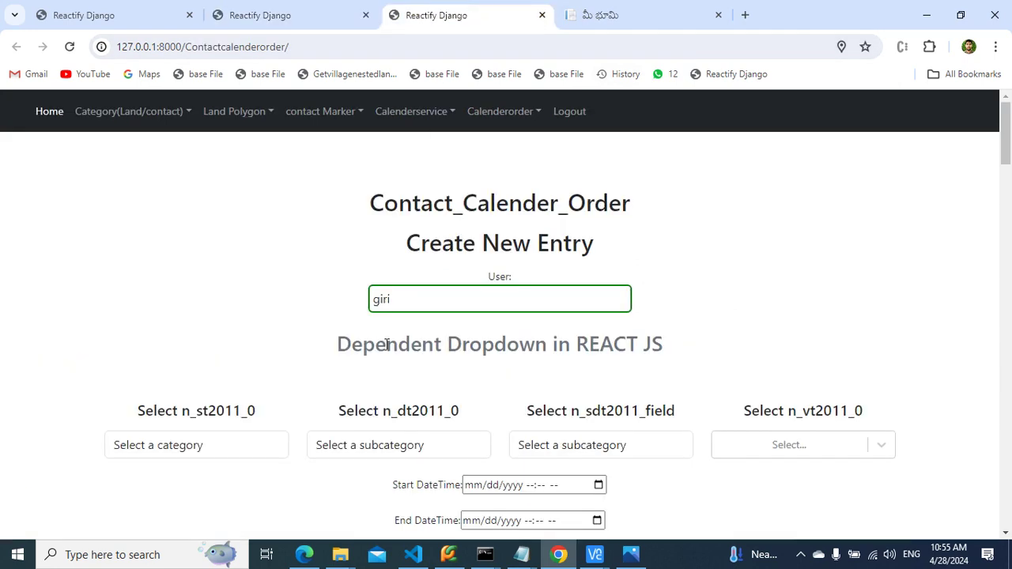
left_click(225, 450)
key("Down")
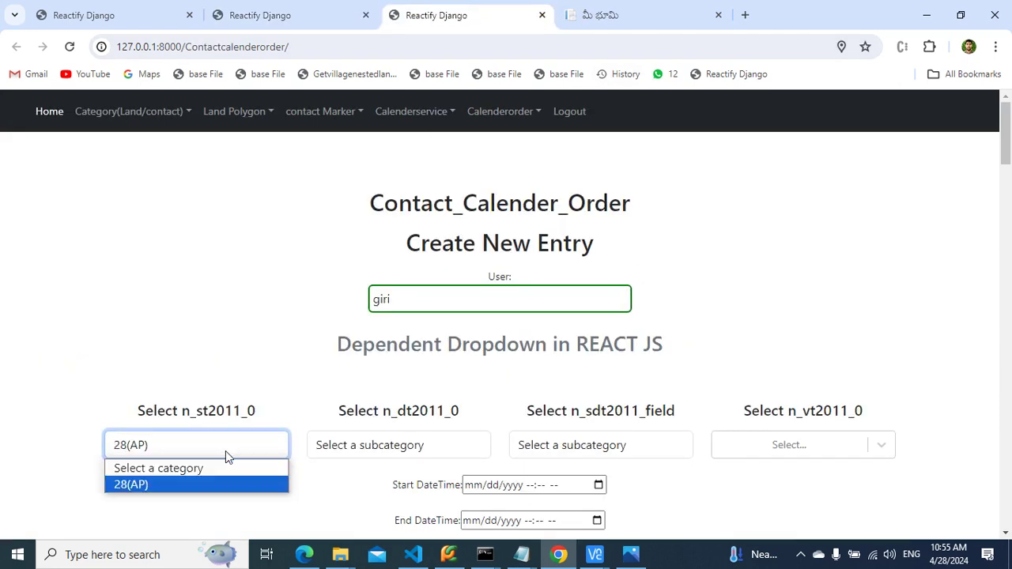
key("Return")
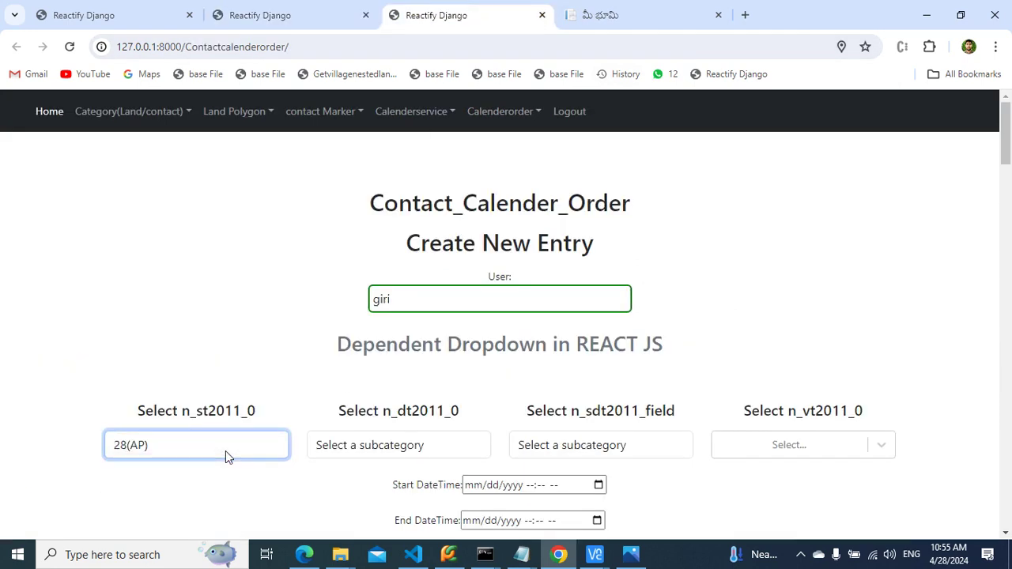
left_click(354, 449)
key("Down")
key("Return")
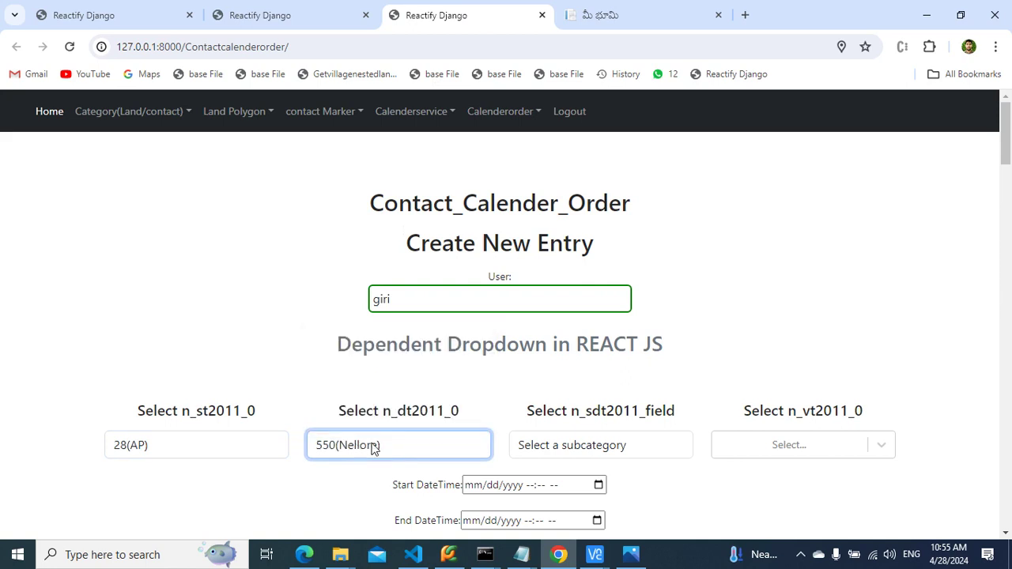
Set the order form's sub-district to 05173(Ananthasagaram) and its village to Mangupalle
left_click(615, 433)
key("Down")
key("Return")
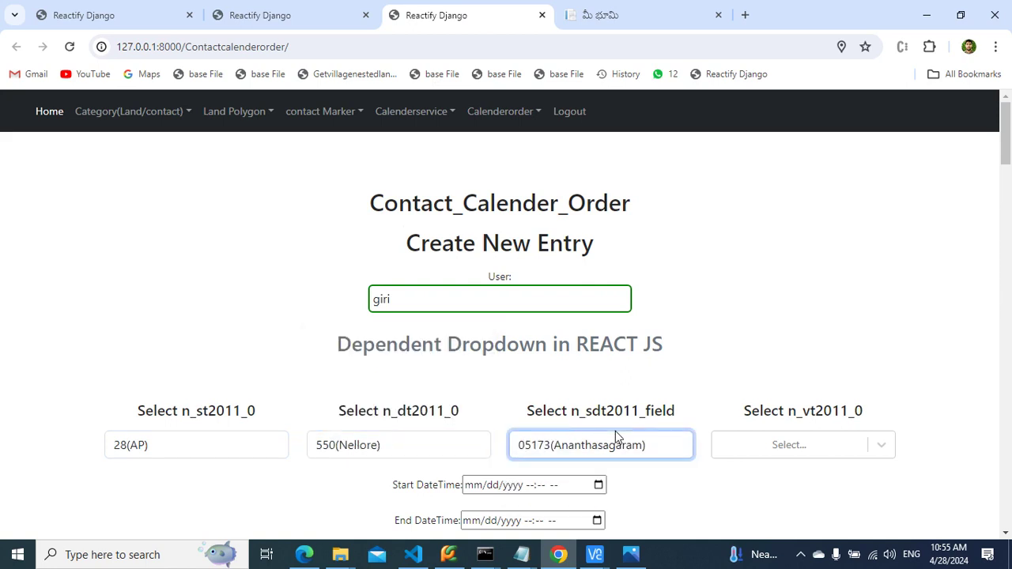
left_click(759, 445)
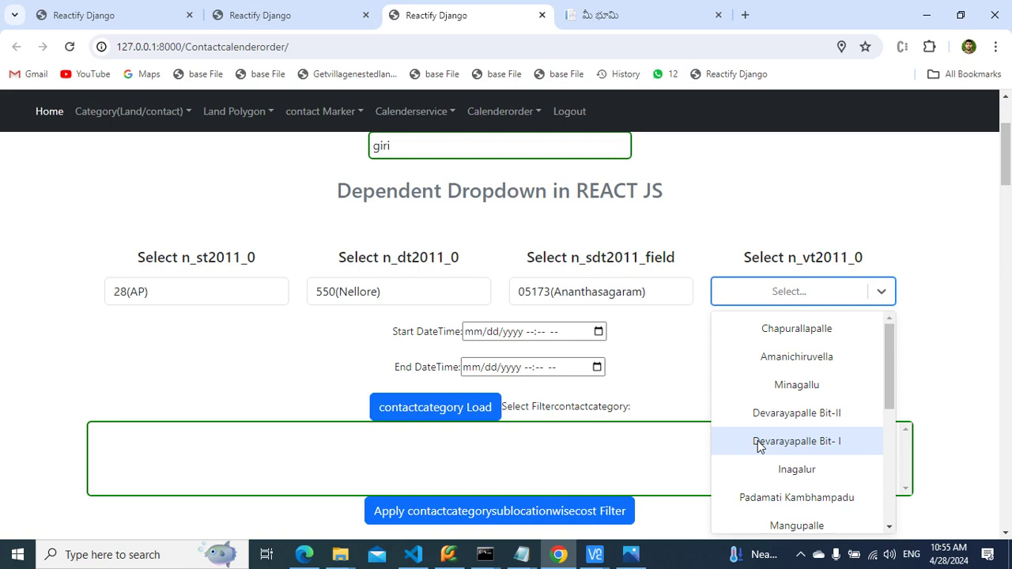
type("man")
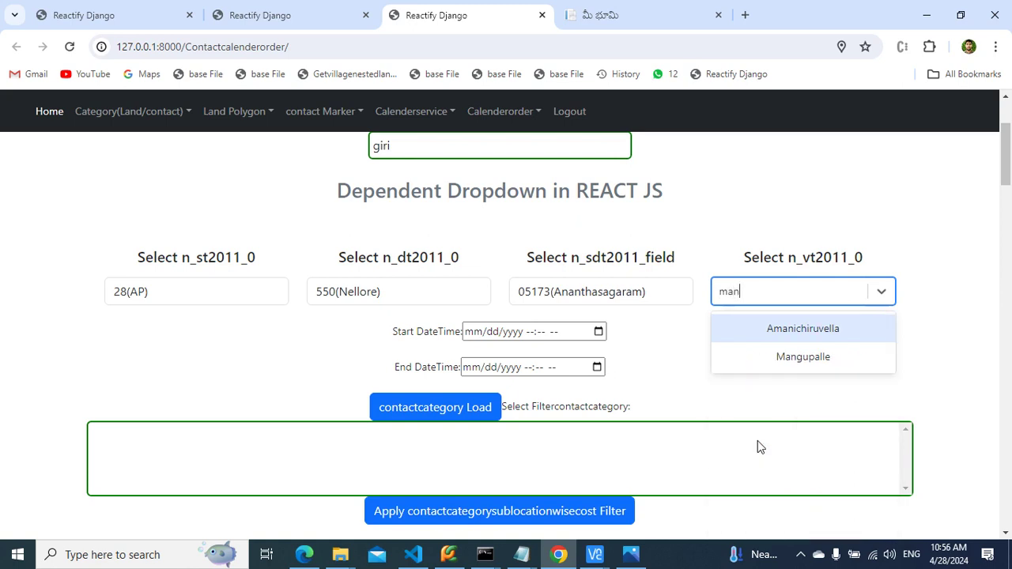
type("g")
key("Return")
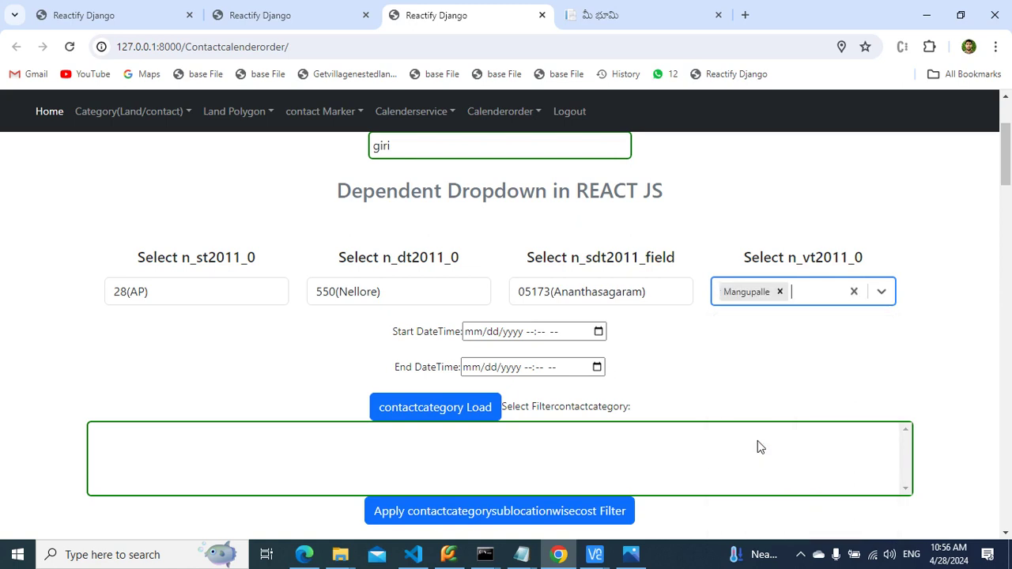
Set the order's Start DateTime to 04/28/2024 07:00 AM
left_click(599, 331)
key("Left")
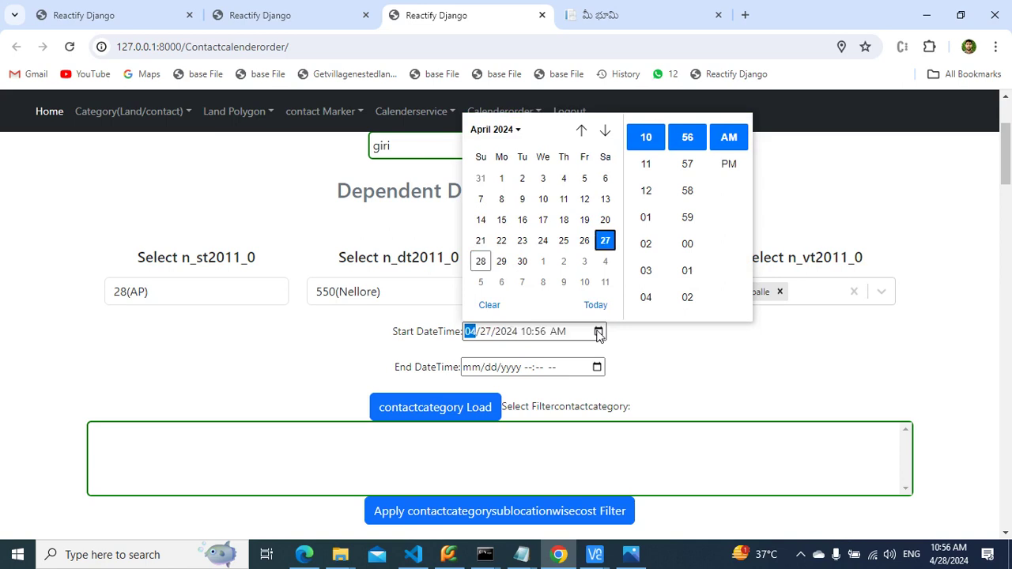
key("Right")
key("Return")
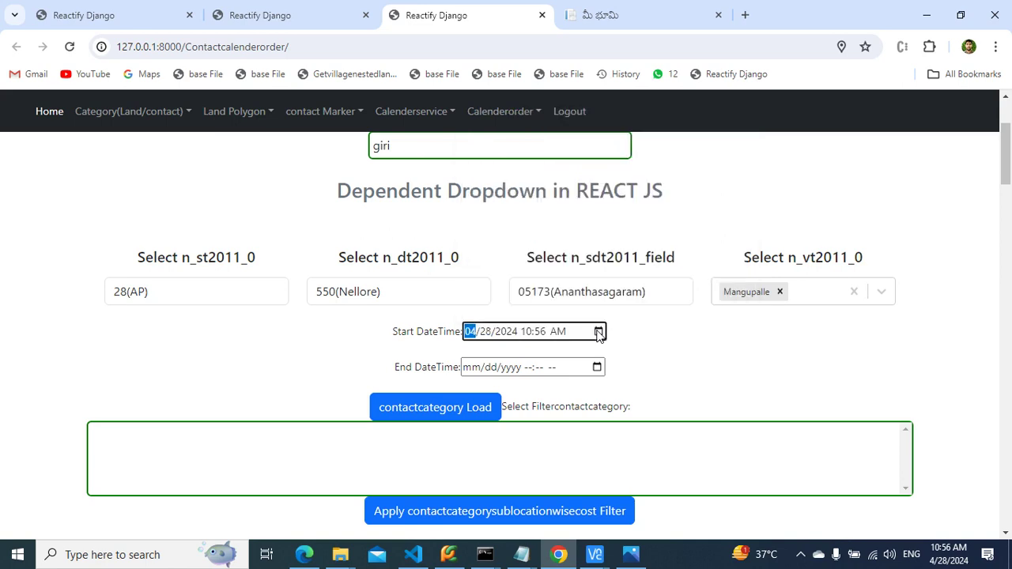
left_click(524, 332)
type("070")
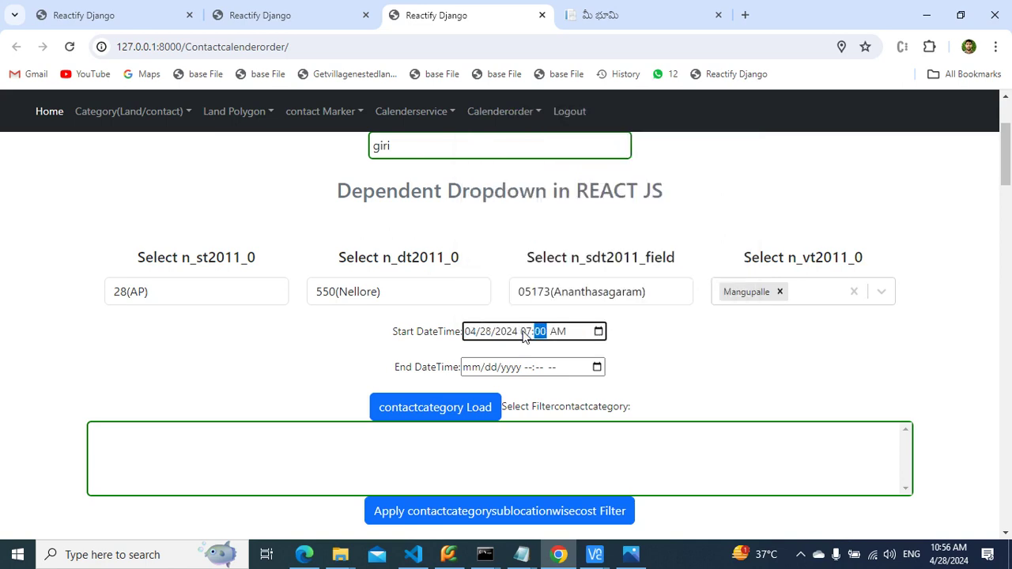
Set the order's End DateTime to 04/28/2024 08:30 AM
left_click(597, 367)
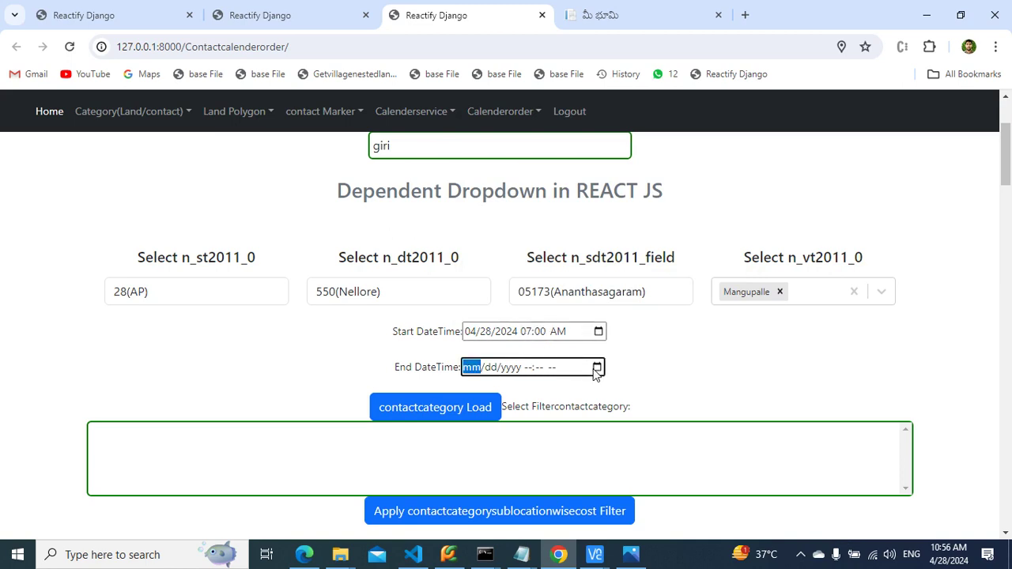
key("Return")
key("Right")
key("Right")
key("Right")
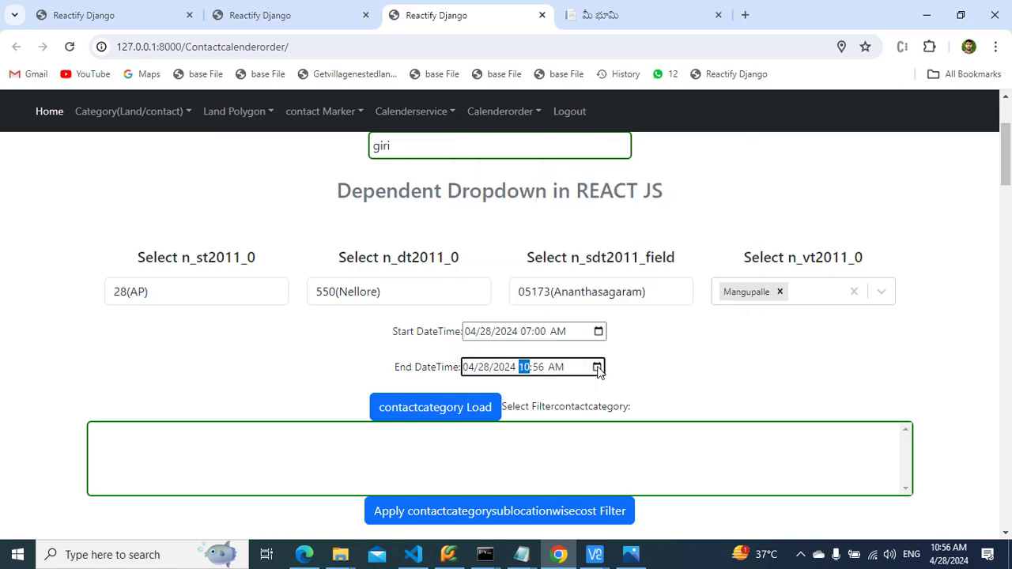
type("08:30")
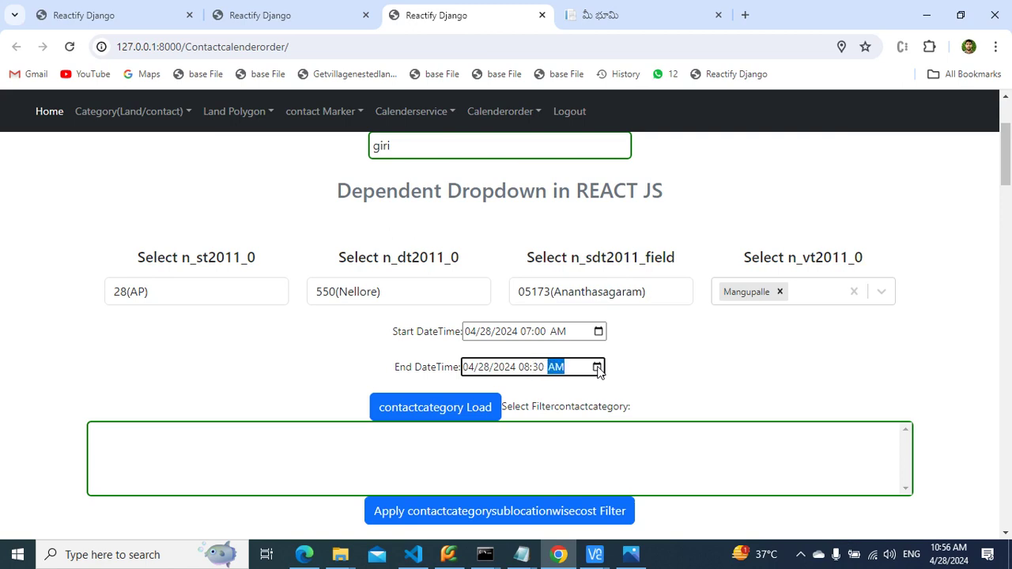
Load the contact categories into the order form and select Tractor
left_click(457, 413)
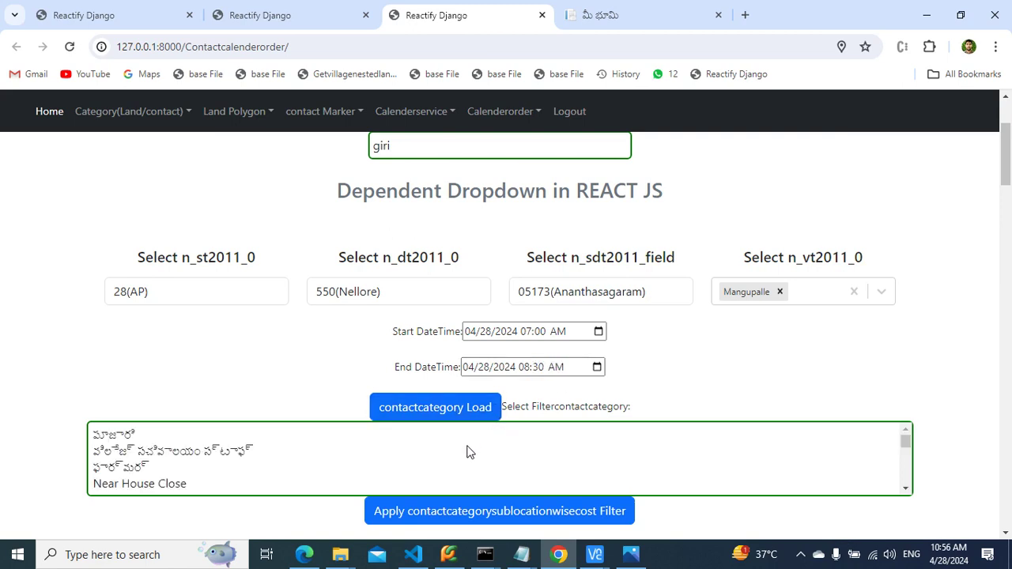
left_click(472, 450)
key("t")
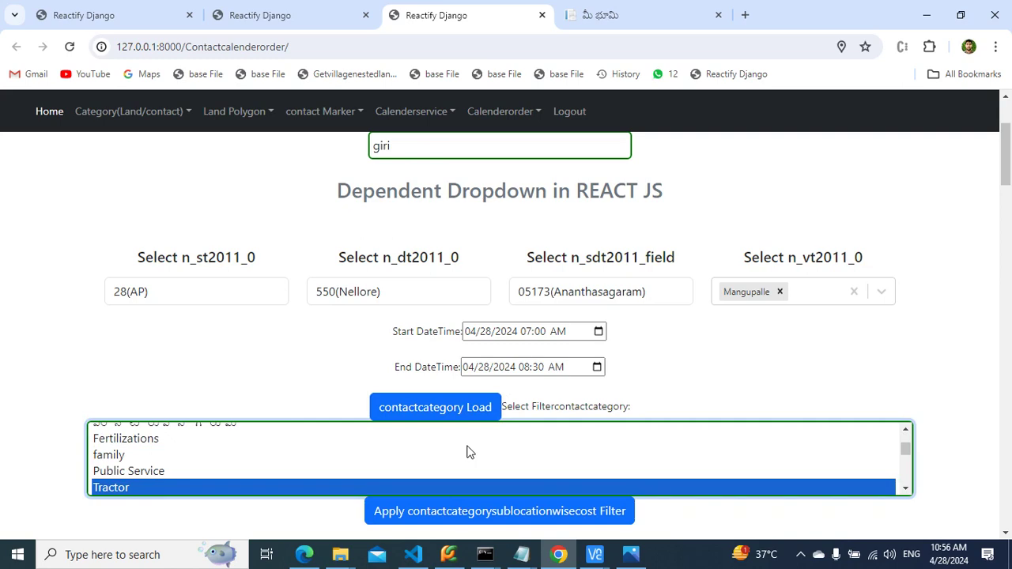
Apply the contactcategorysublocationwisecost filter for the selected category and run the Final Filter with Tiller 1H-1400.0000
left_click(906, 385)
scroll(907, 385, "down", 3)
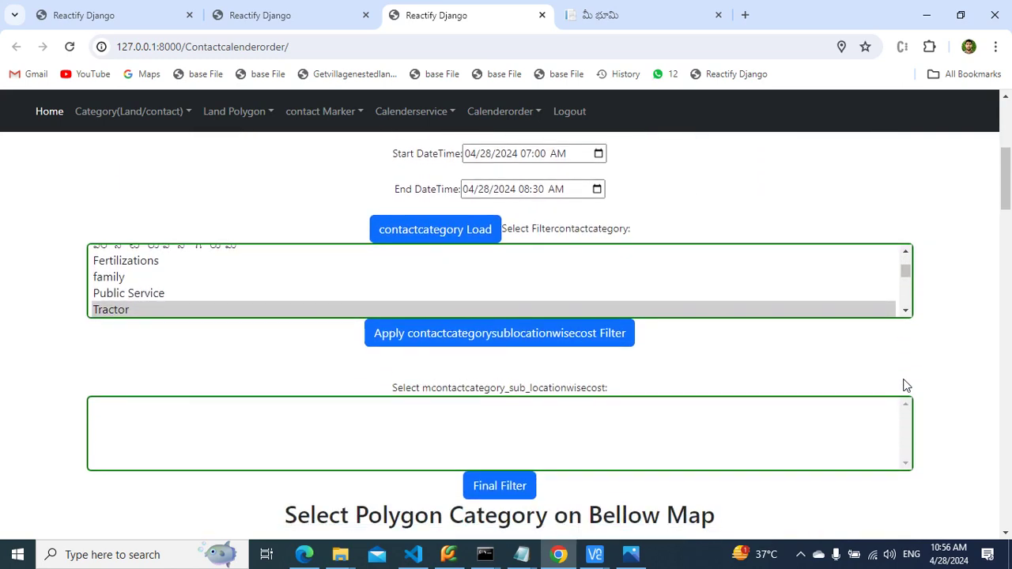
left_click(633, 340)
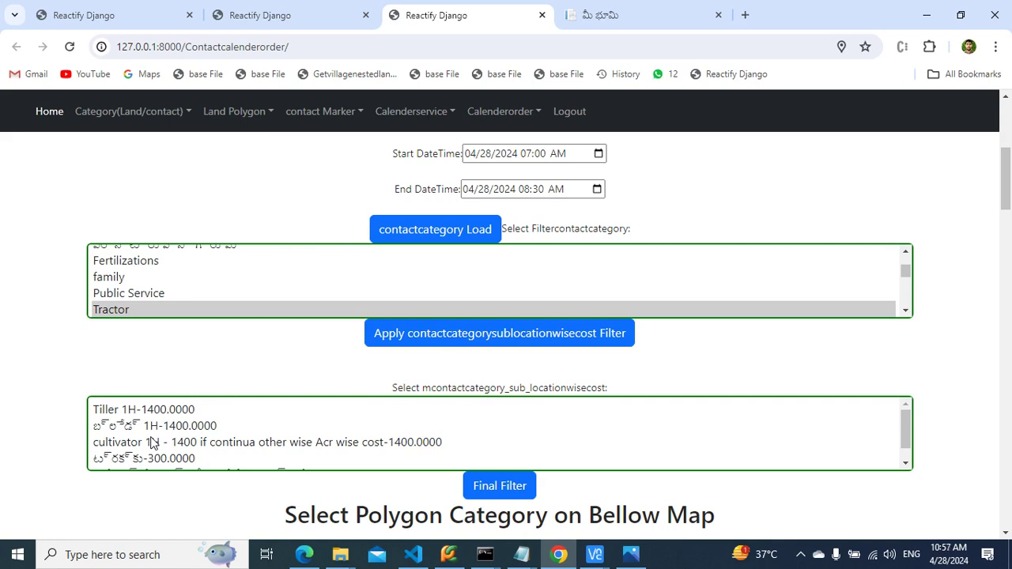
left_click(166, 411)
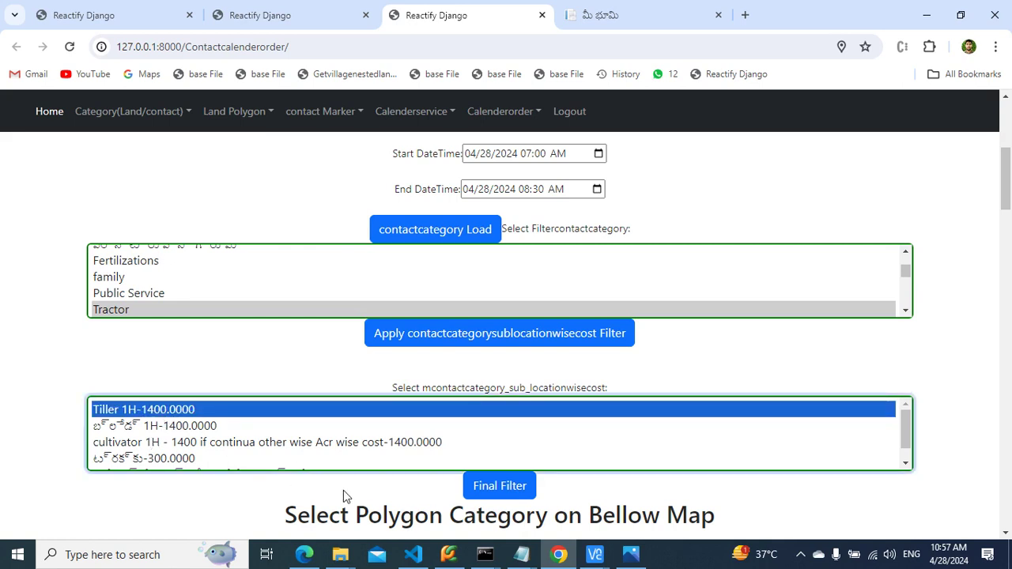
left_click(485, 484)
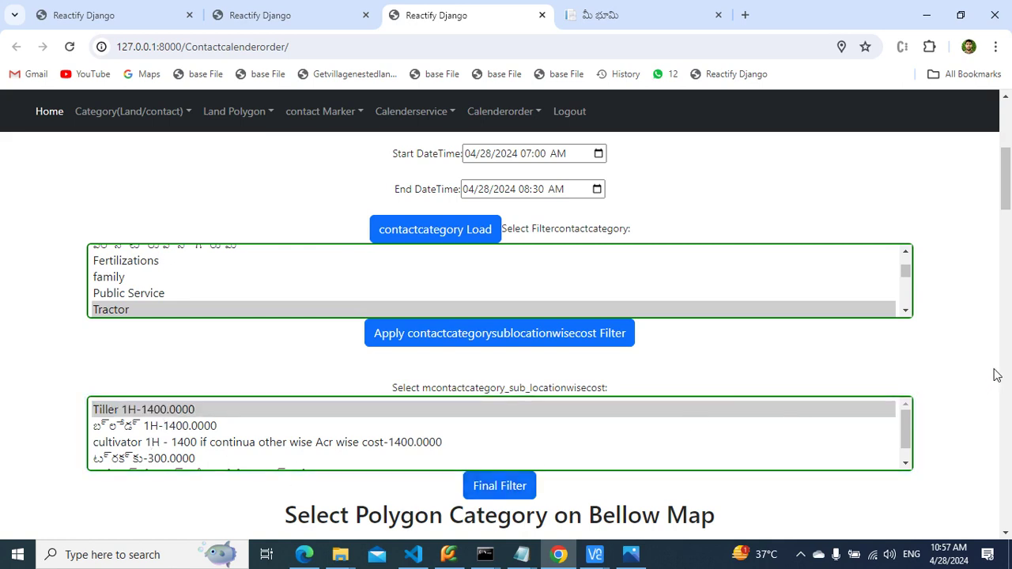
Examine the filtered land polygons on the map, the land service table and the contact marker map below it
scroll(972, 394, "down", 2)
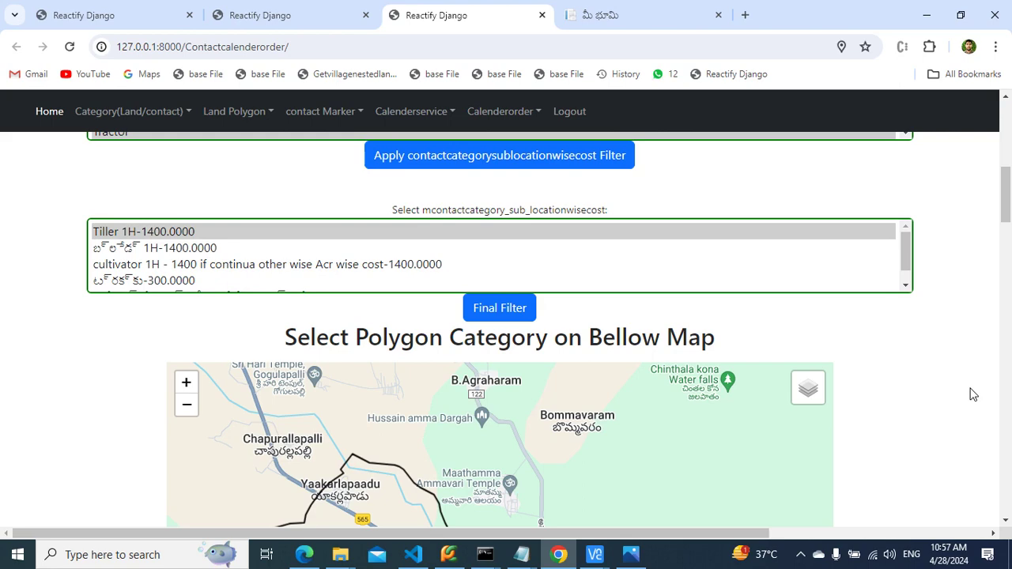
scroll(972, 395, "down", 5)
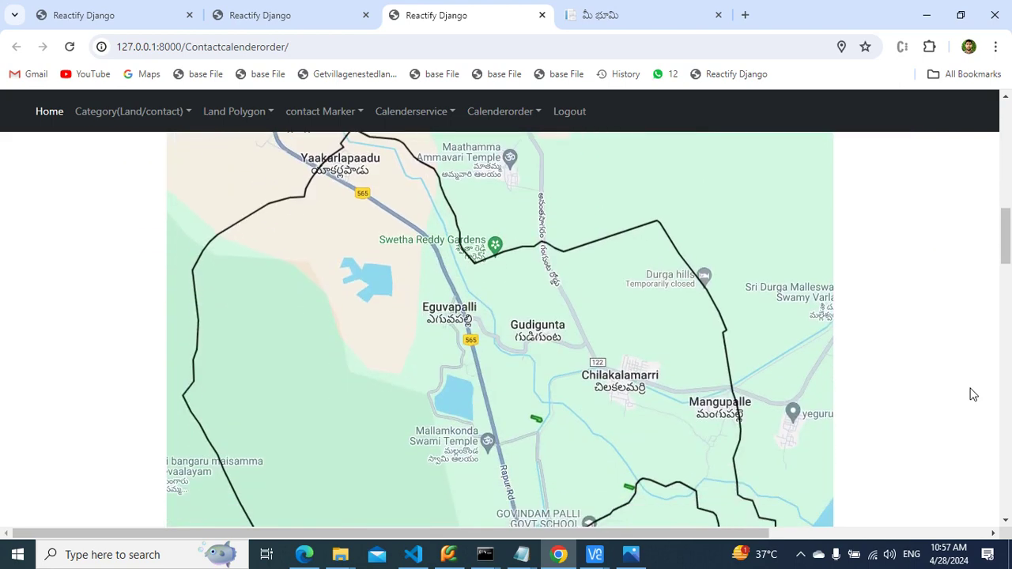
scroll(973, 394, "down", 1)
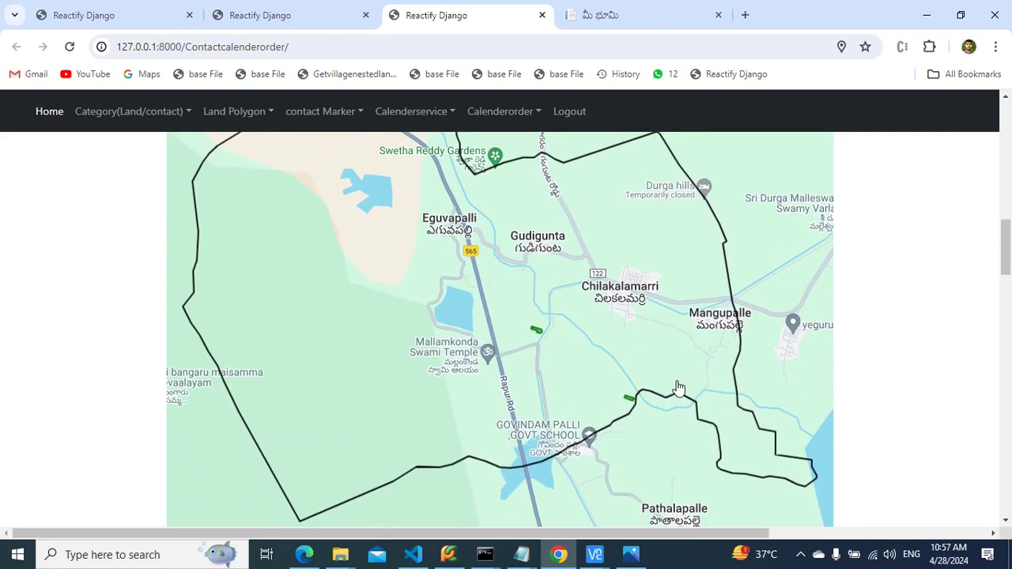
scroll(785, 419, "down", 5)
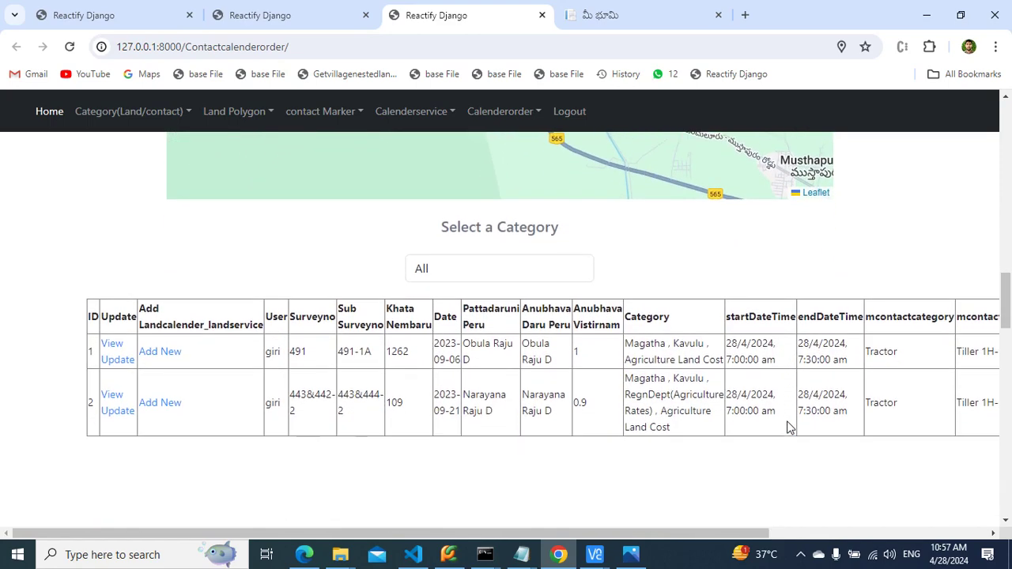
scroll(819, 363, "right", 3)
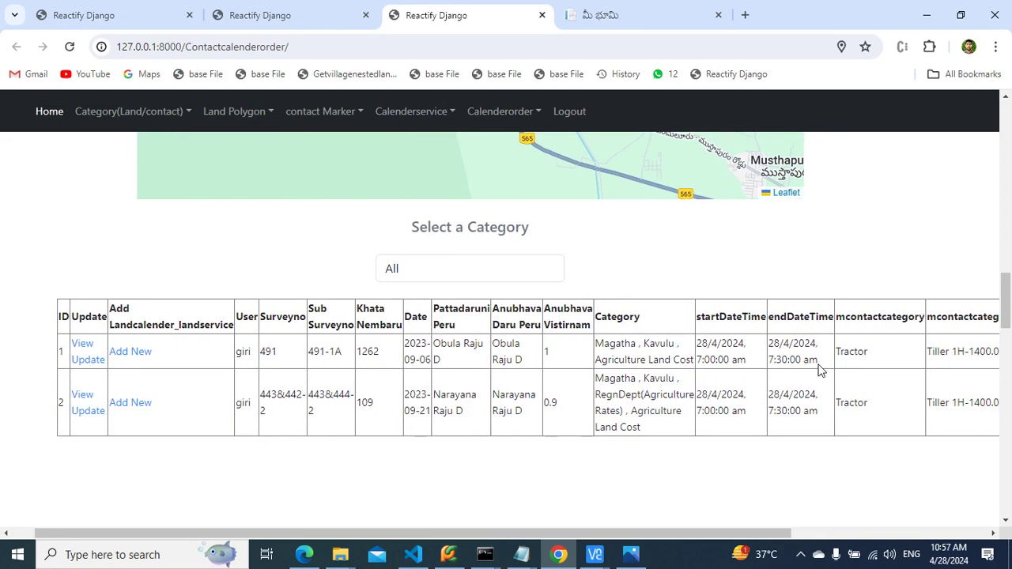
scroll(819, 366, "down", 1)
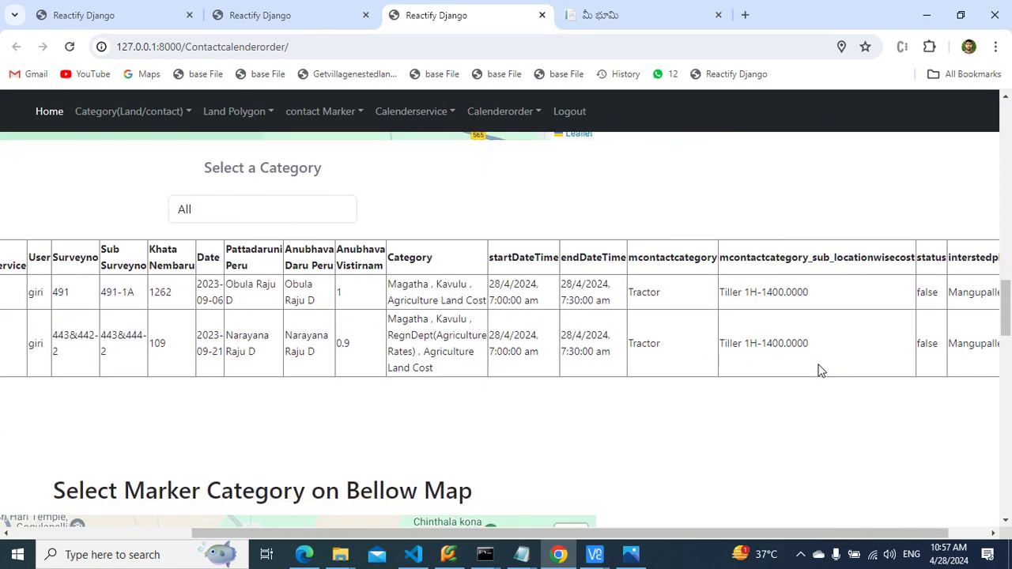
scroll(818, 370, "down", 5)
scroll(819, 370, "down", 3)
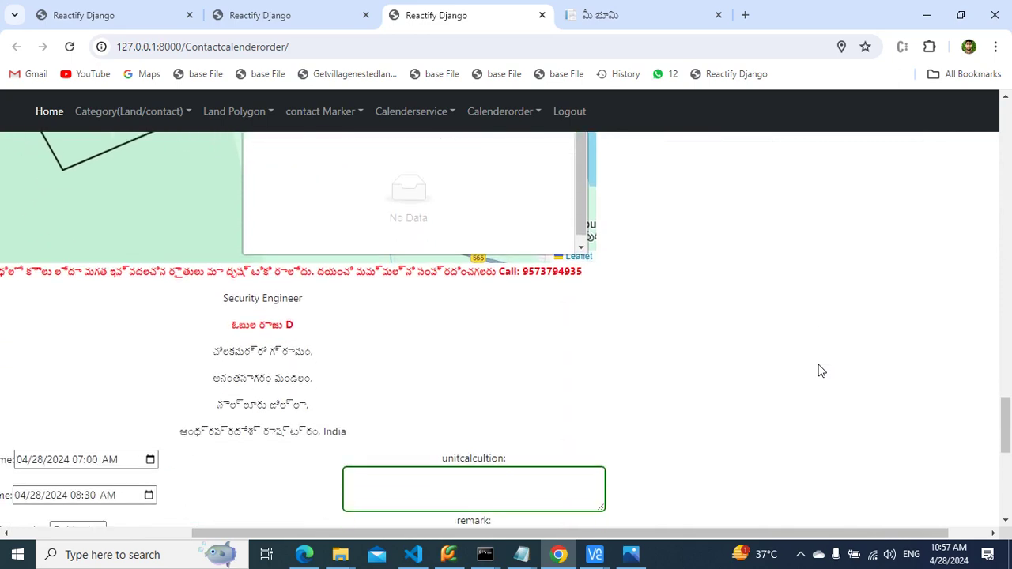
Return to the cost list and add the cultivator 1H - 1400 option to the selected Tiller cost
scroll(819, 370, "left", 3)
scroll(817, 369, "up", 4)
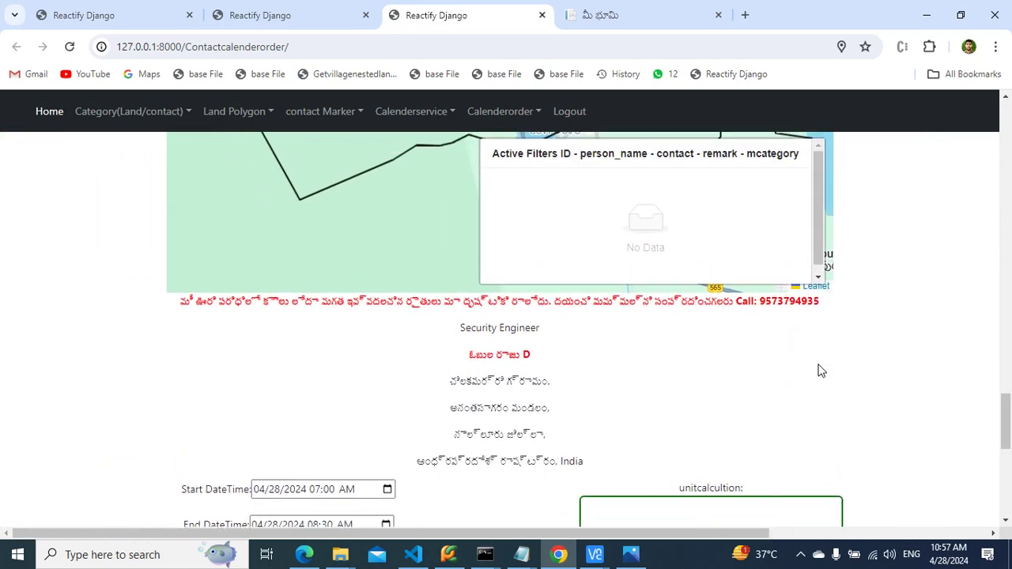
scroll(818, 363, "up", 5)
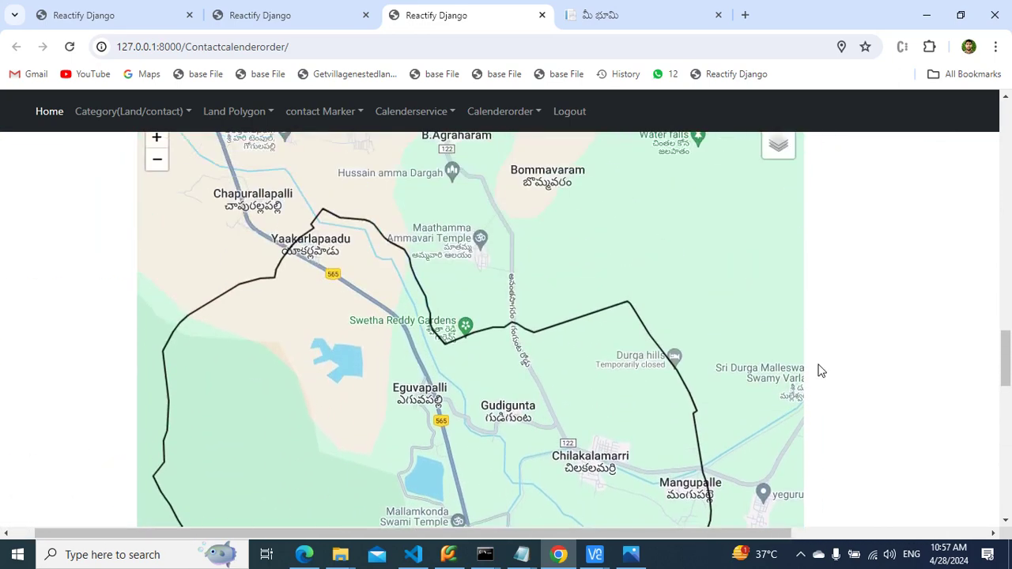
scroll(819, 370, "up", 10)
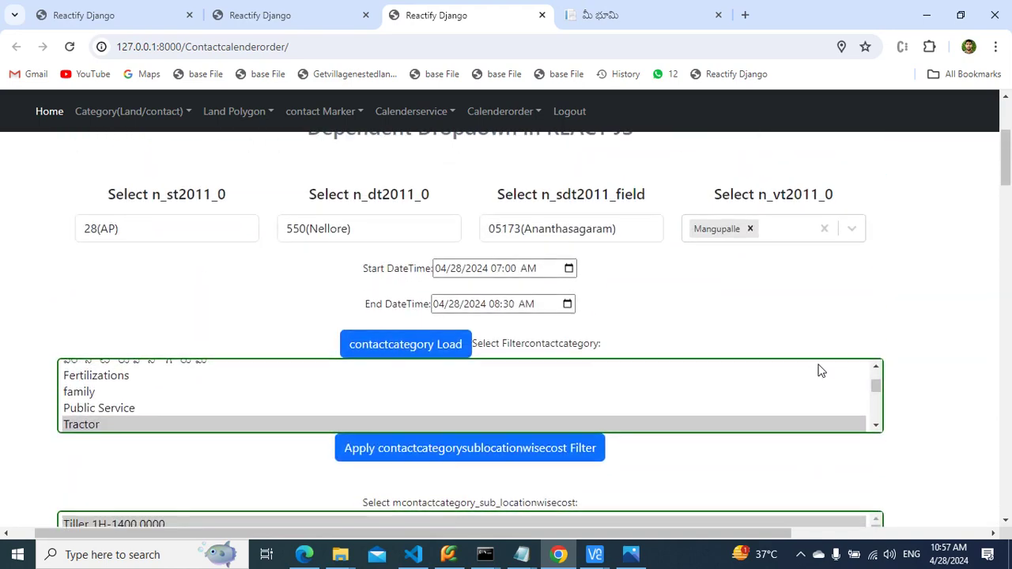
scroll(819, 370, "down", 2)
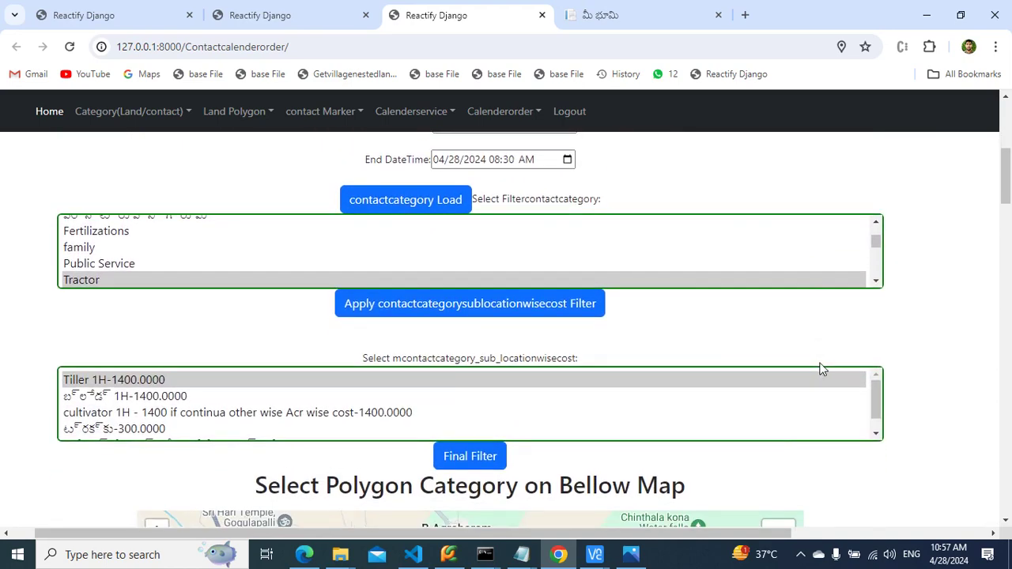
left_click(314, 413, "ctrl")
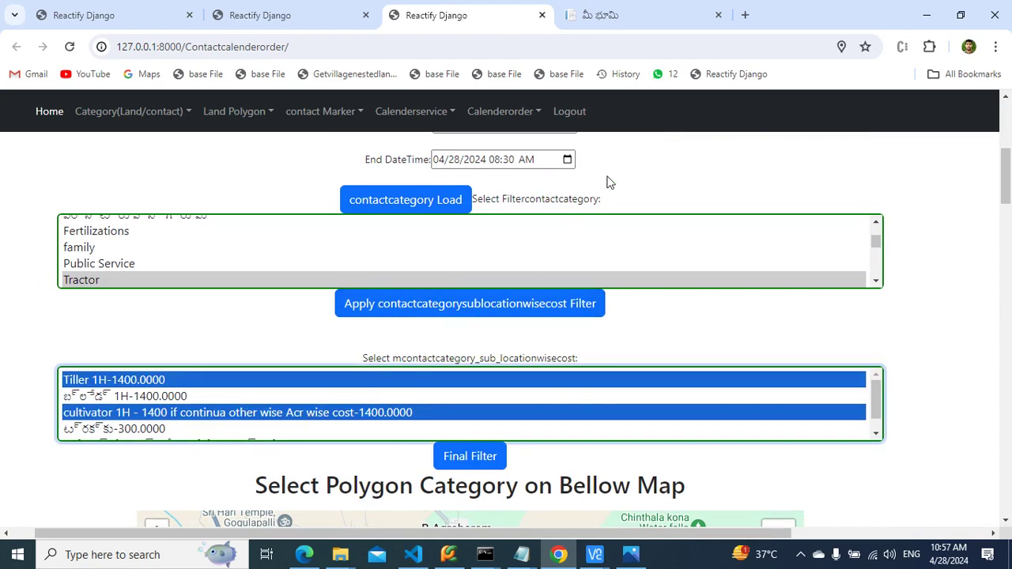
Change the order's End DateTime to 04/28/2024 07:30 AM
left_click(567, 161)
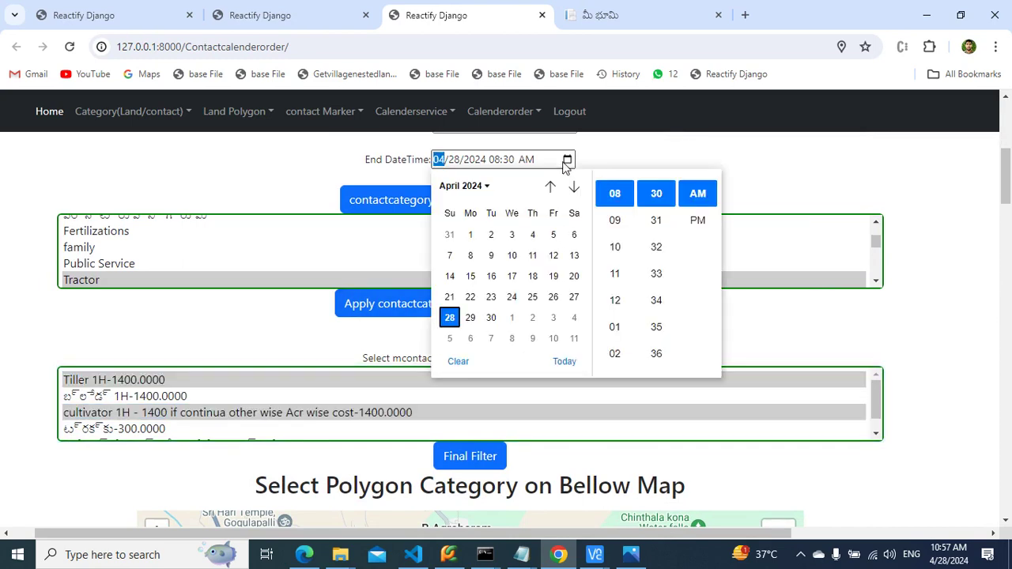
key("Escape")
key("Tab")
key("Tab")
key("Tab")
type("07")
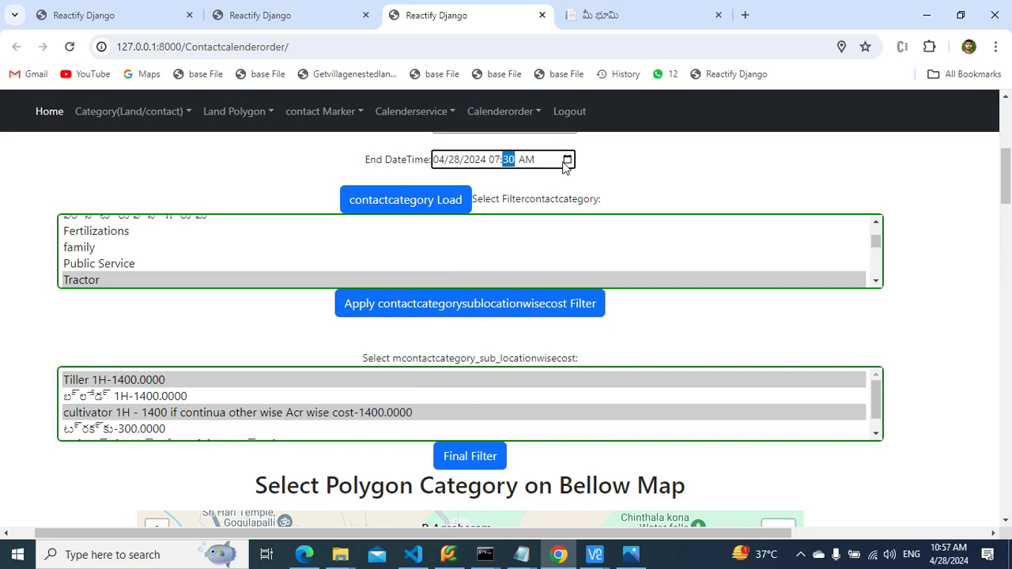
Run the Final Filter with the Tiller and cultivator costs and review the resulting maps and land service table
left_click(466, 458)
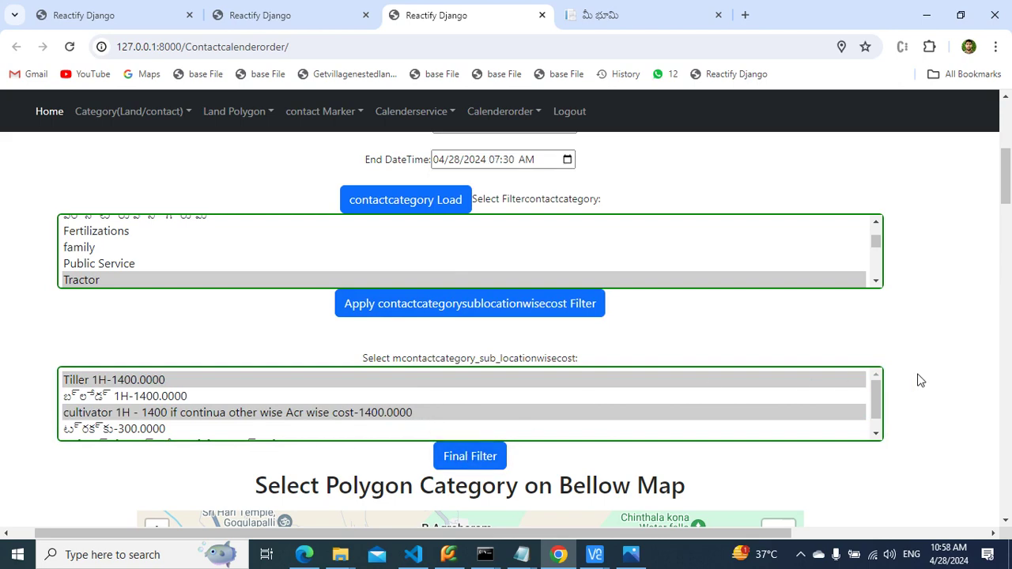
scroll(921, 380, "down", 15)
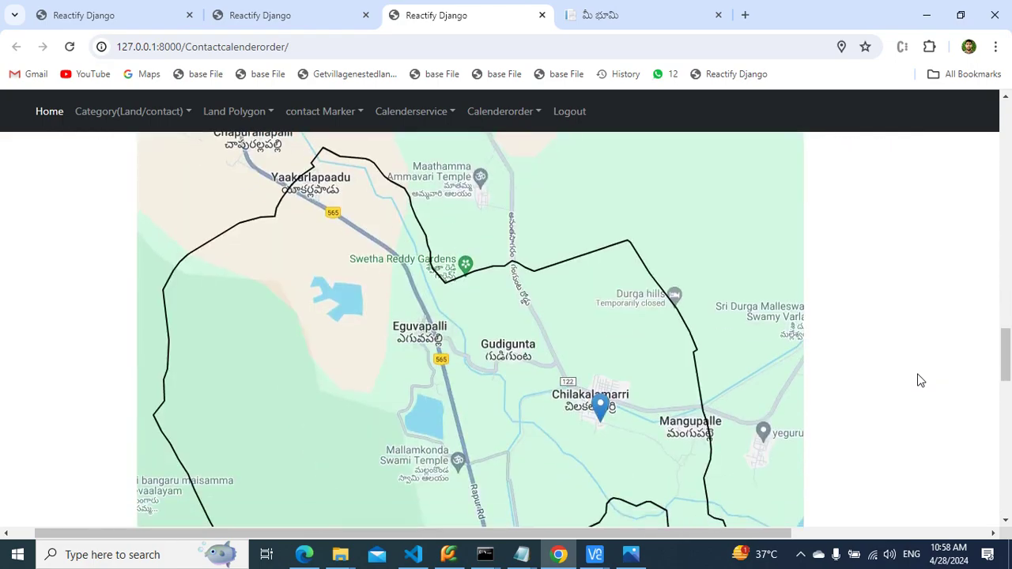
scroll(920, 381, "down", 8)
scroll(921, 380, "up", 12)
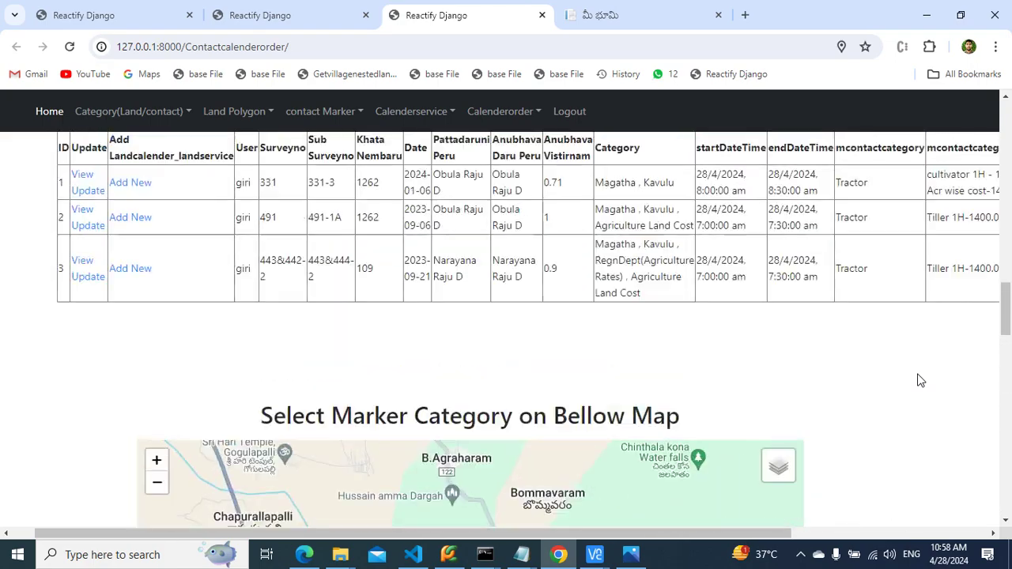
scroll(921, 380, "up", 5)
scroll(921, 380, "down", 5)
scroll(921, 381, "up", 15)
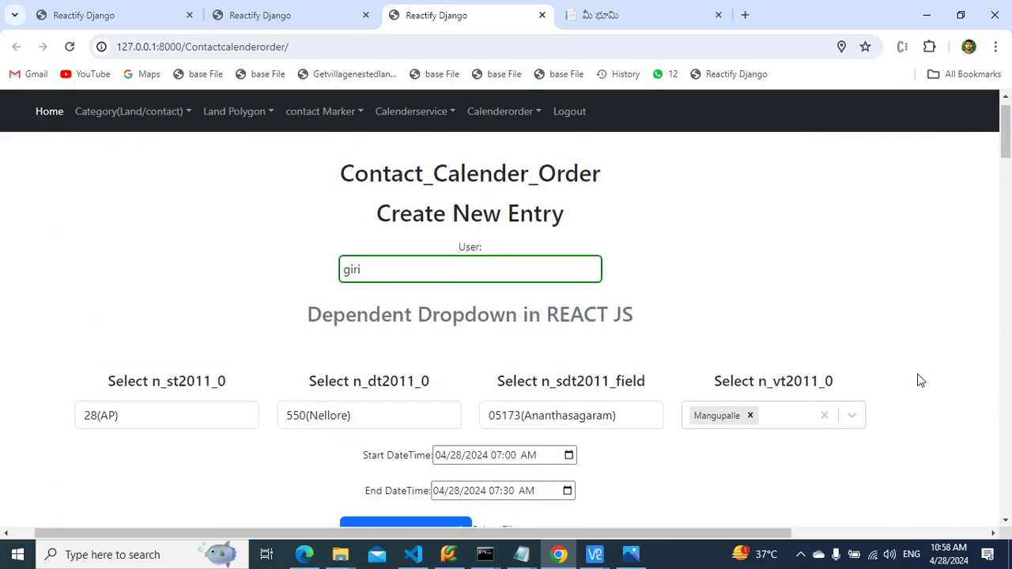
Set the order's End DateTime to 04/28/2024 08:30 AM
scroll(921, 380, "down", 1)
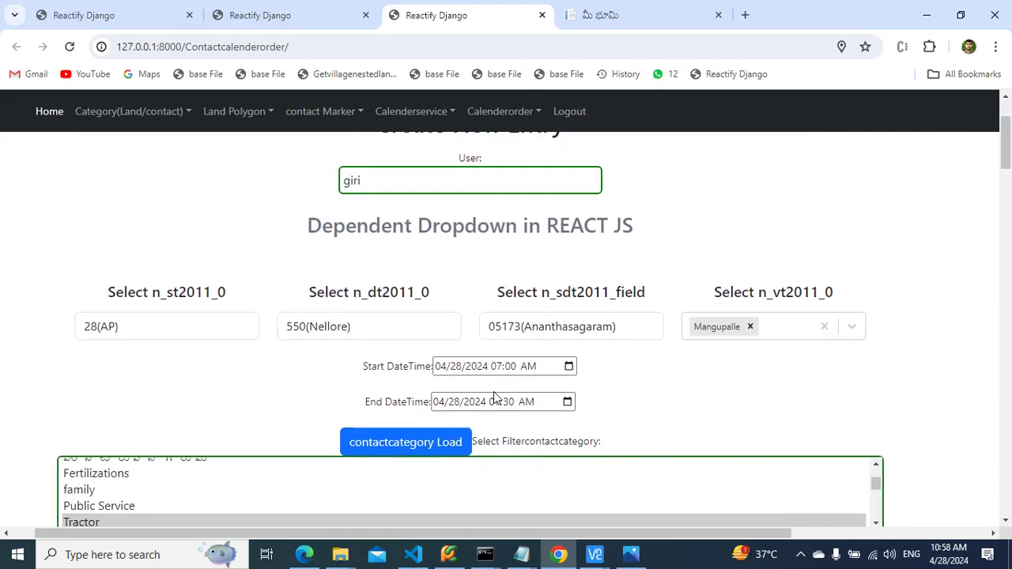
left_click(494, 402)
type("80")
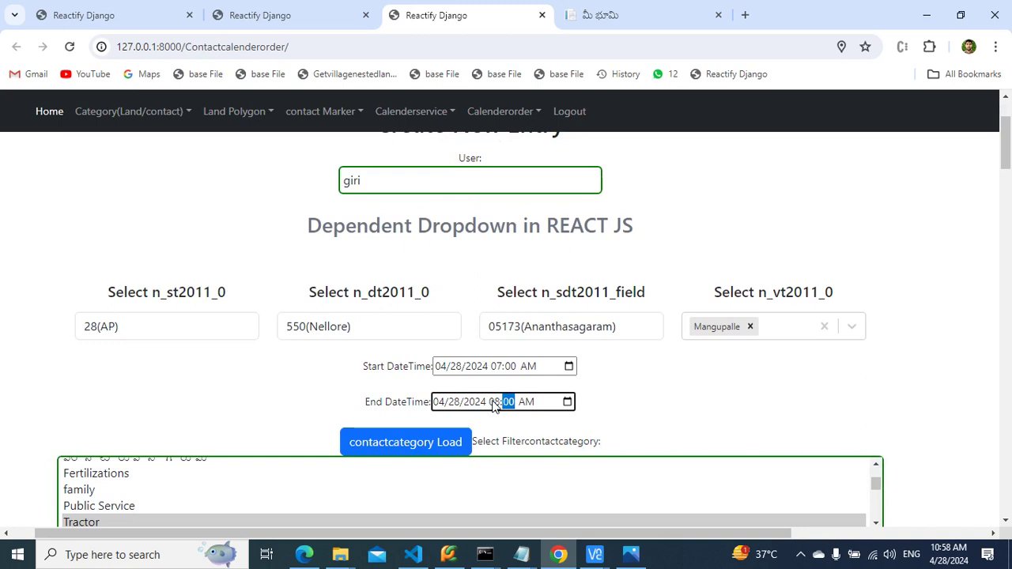
type("03")
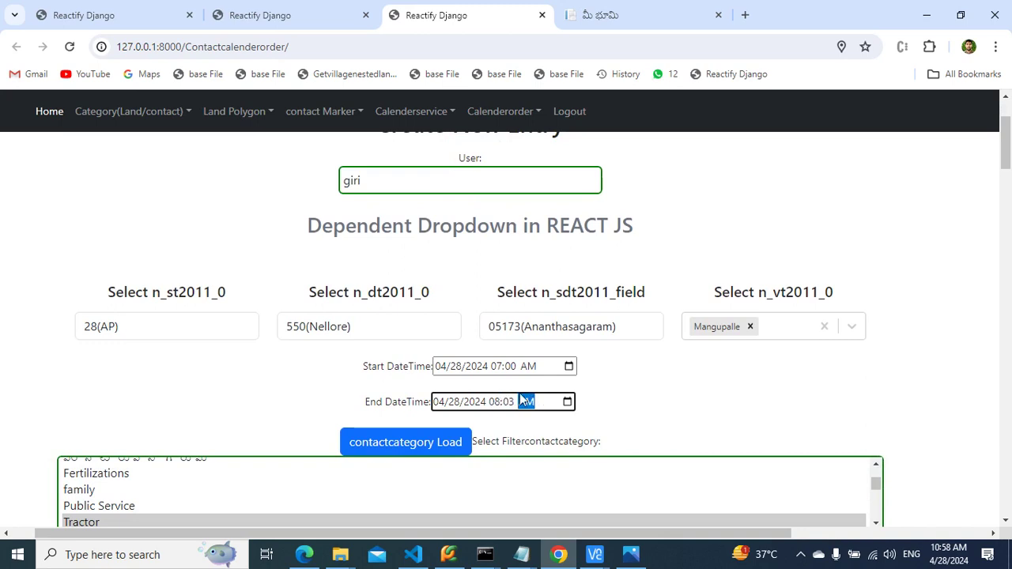
left_click(507, 403)
type("30")
left_click(815, 370)
Review the filtered results and select the Tractor contact record with the cultivator 1H - 1400 cost in the contact table
scroll(817, 371, "right", 2)
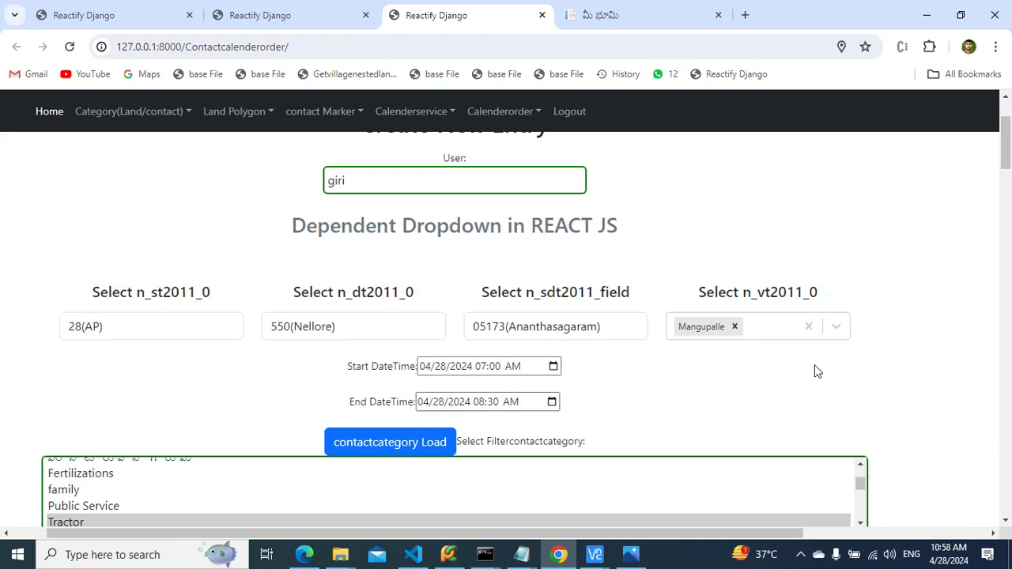
scroll(817, 372, "down", 5)
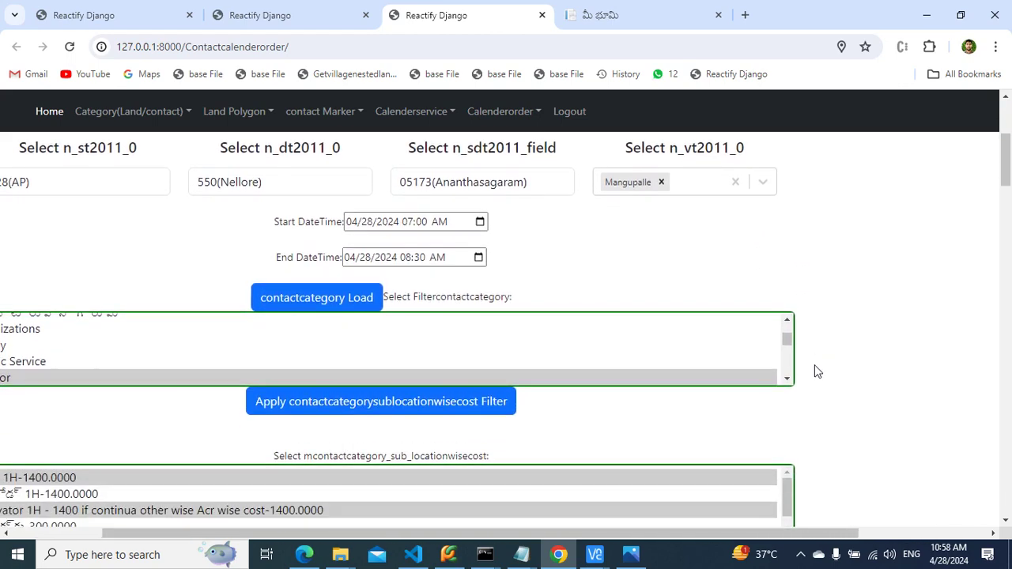
scroll(814, 367, "left", 2)
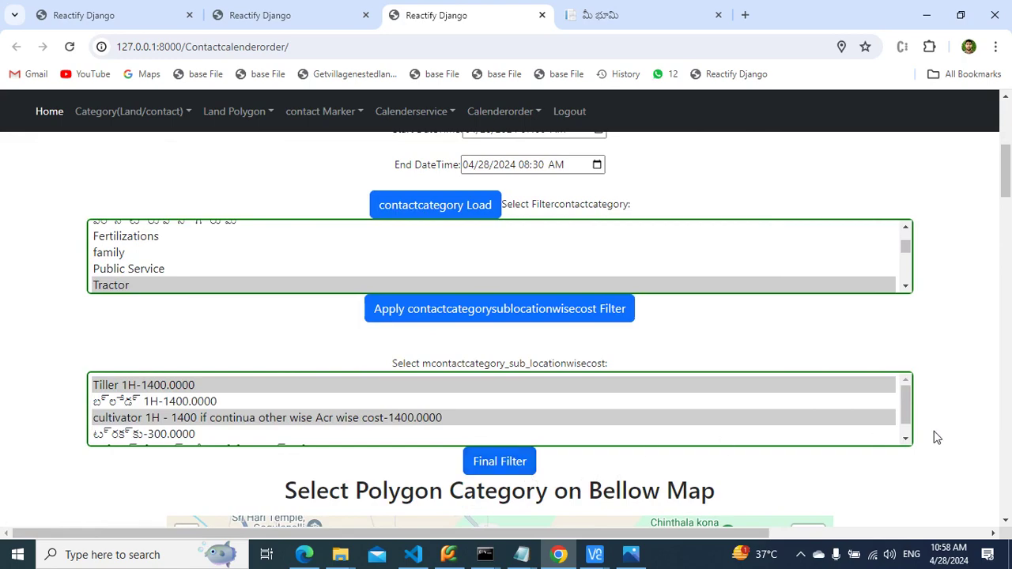
scroll(934, 432, "down", 15)
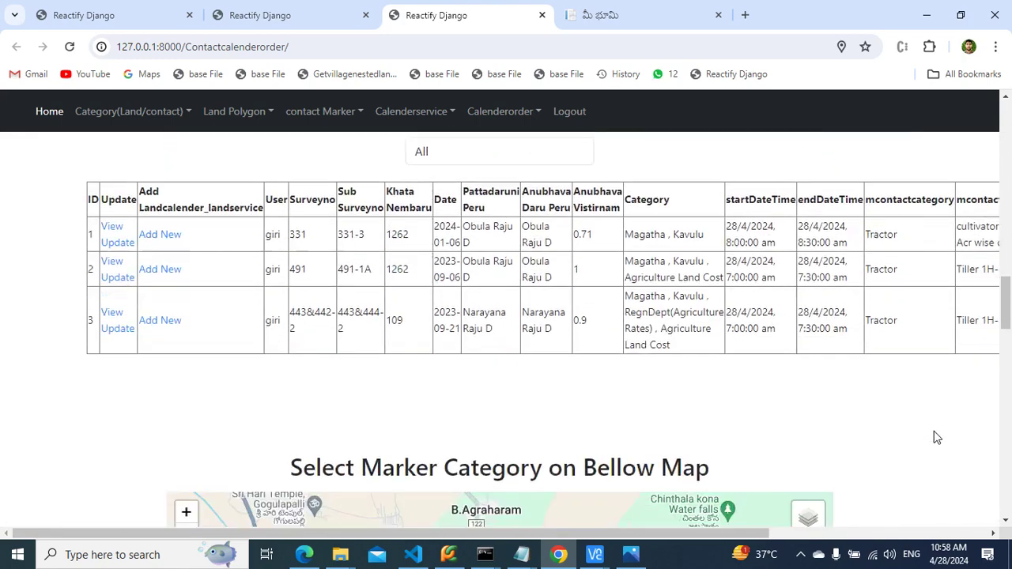
scroll(934, 437, "down", 10)
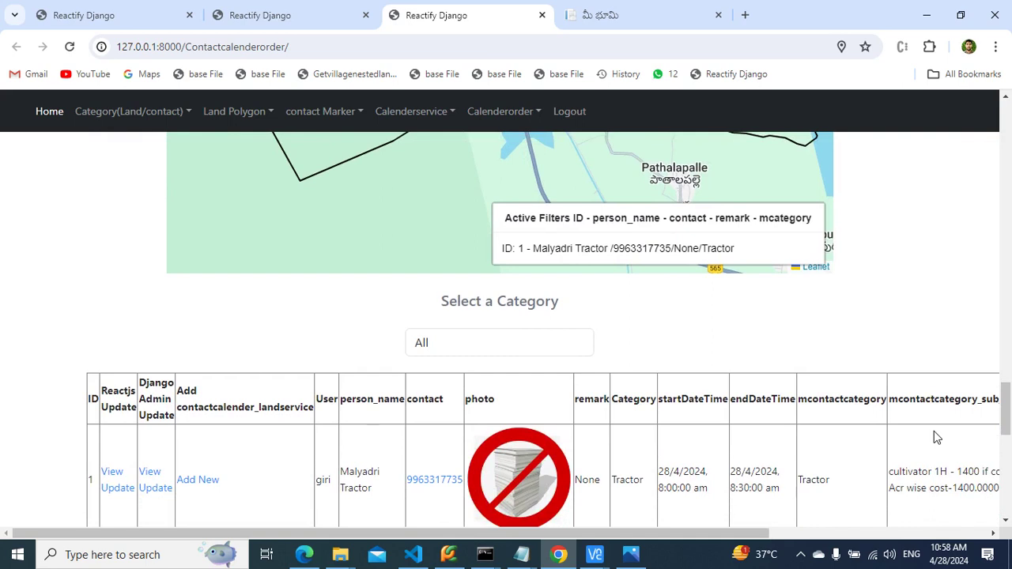
scroll(934, 431, "right", 1)
scroll(933, 431, "down", 1)
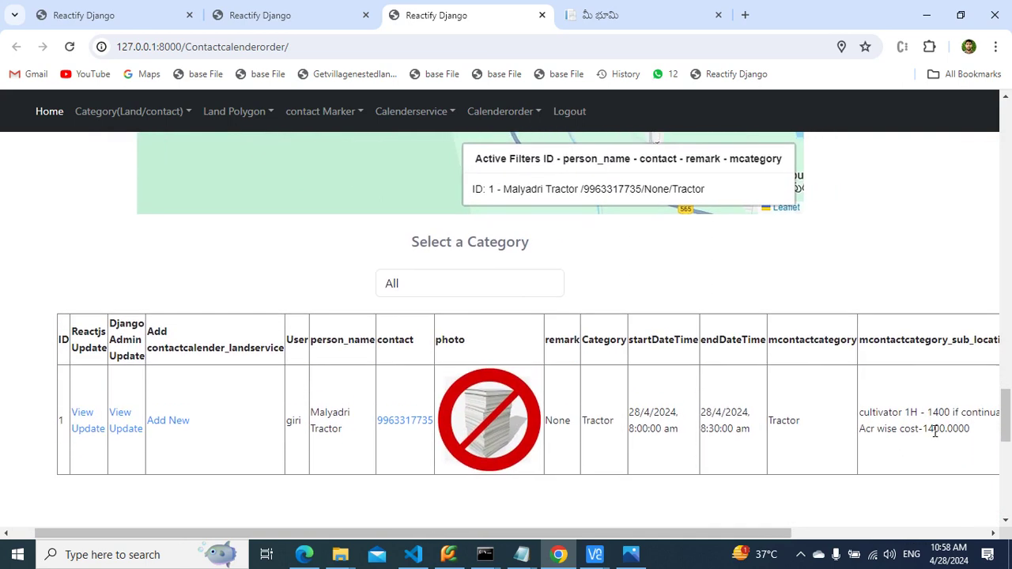
scroll(933, 431, "right", 3)
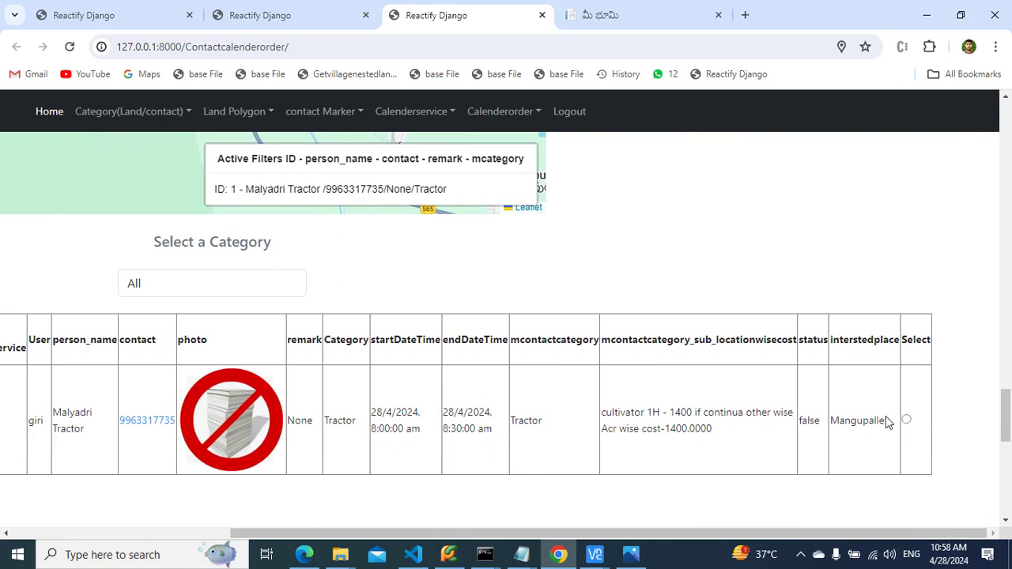
left_click(906, 420)
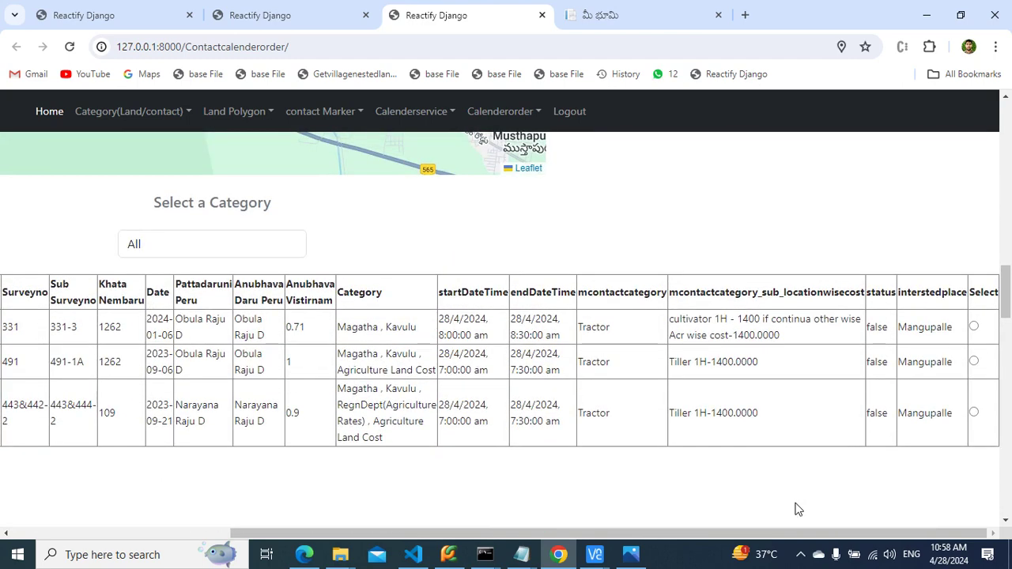
Select the land record with the cultivator 1H - 1400 cost in the filtered land table
left_click(973, 327)
key("Down")
key("Up")
left_click(619, 354)
Set the Start DateTime in the order form below the contact table to 04/28/2024 08:00 AM
scroll(619, 354, "down", 15)
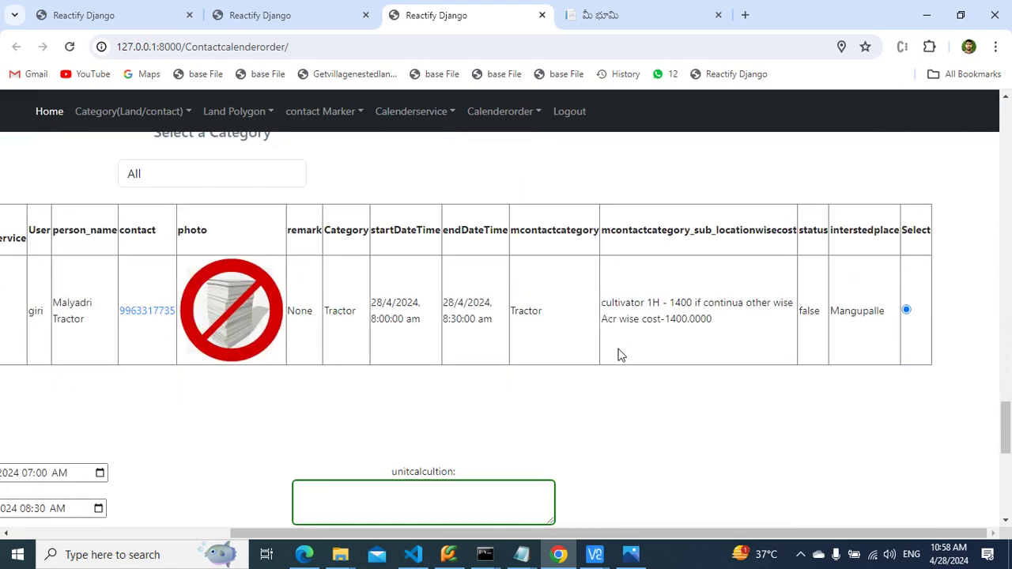
scroll(619, 354, "left", 6)
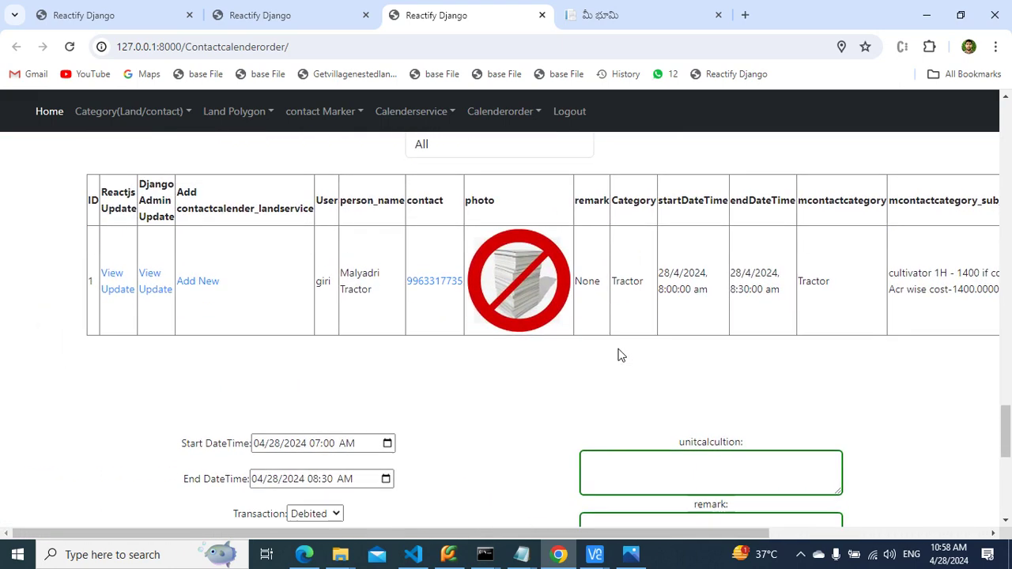
scroll(619, 354, "down", 3)
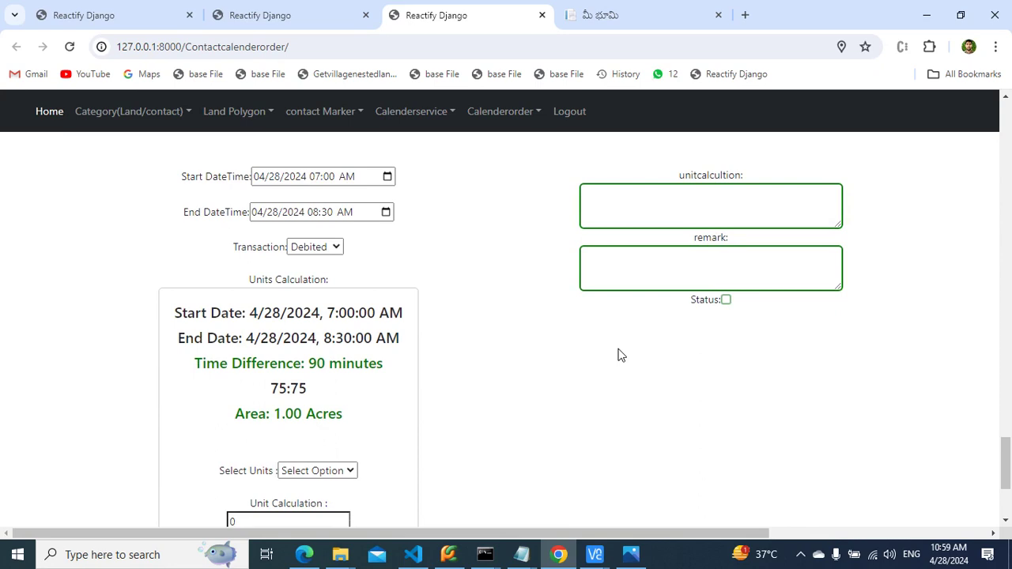
left_click(317, 179)
type("8")
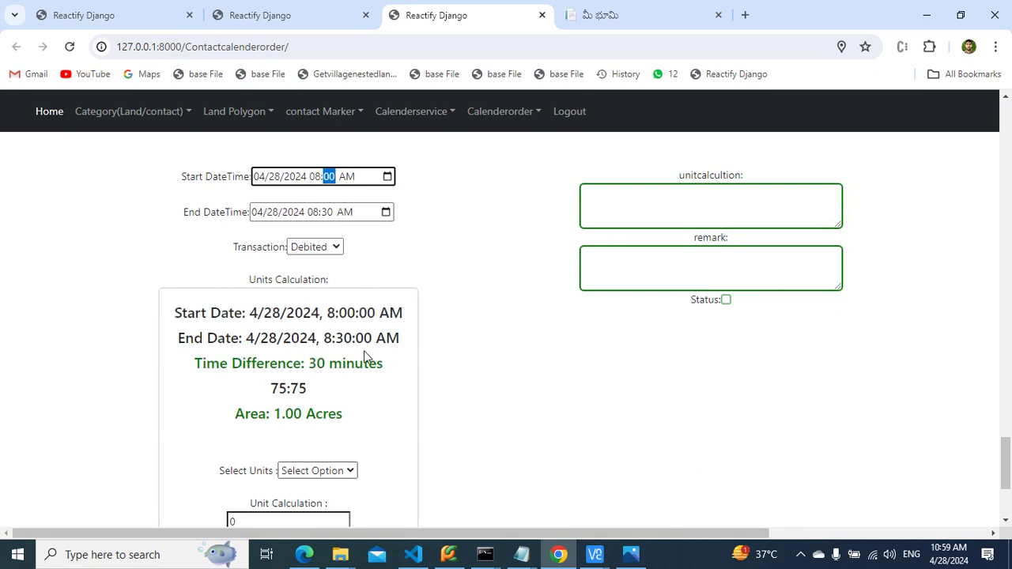
double_click(288, 414)
left_click(465, 415)
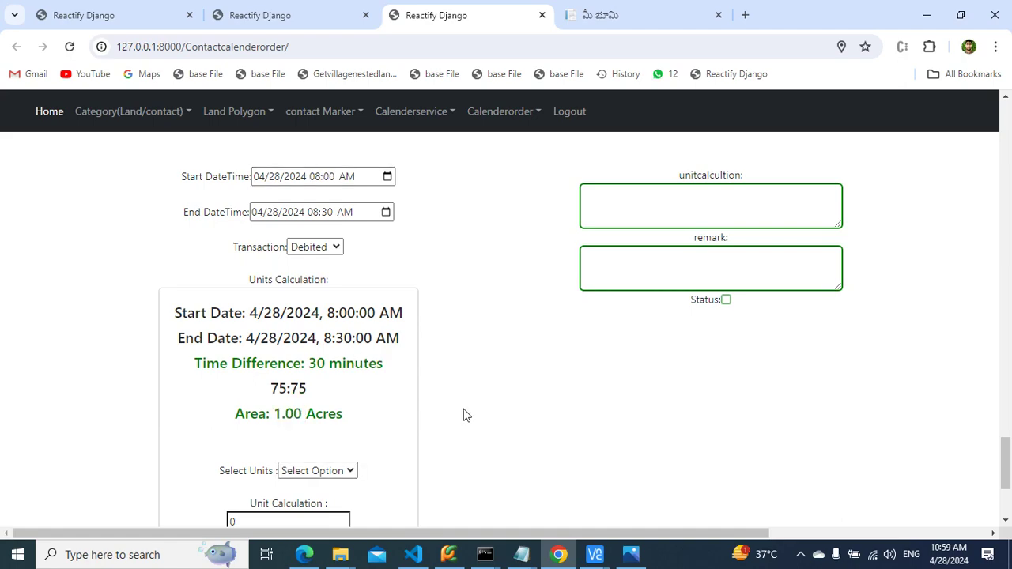
Examine the land polygon map, the contact table and the Units Calculation section of the order form
scroll(465, 415, "up", 15)
scroll(465, 415, "down", 8)
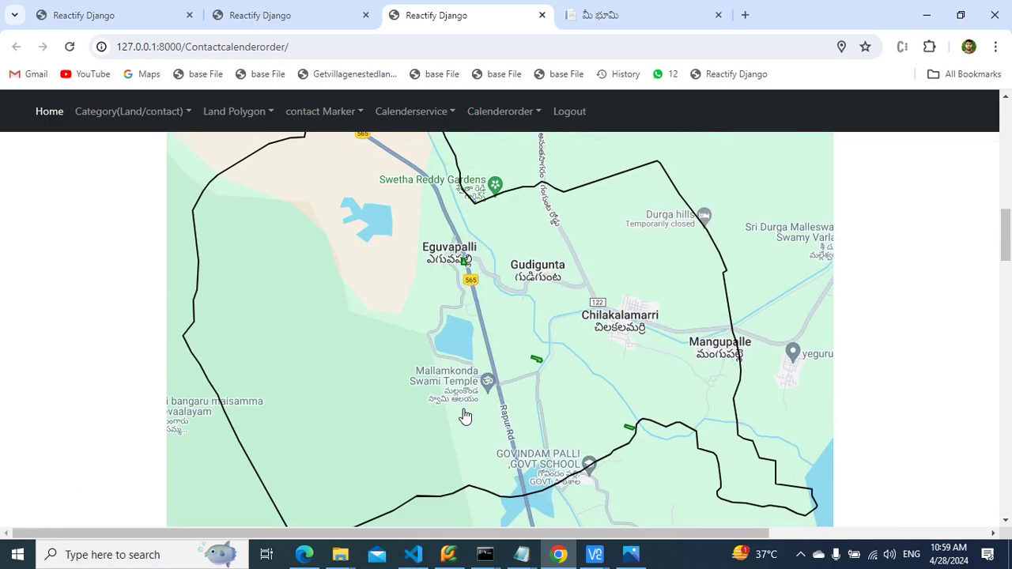
scroll(465, 415, "down", 3)
scroll(464, 415, "up", 4)
scroll(465, 415, "down", 10)
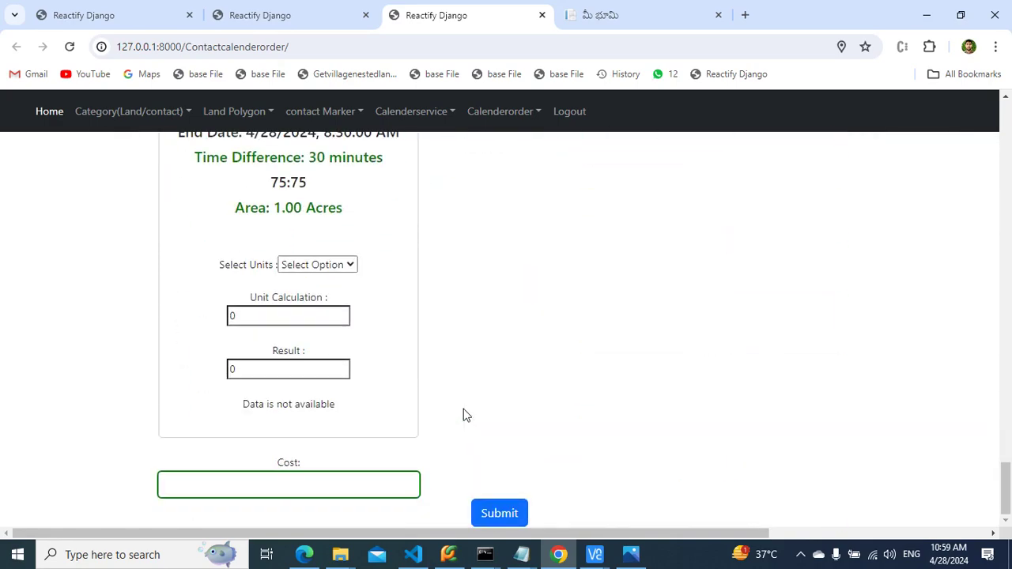
scroll(465, 415, "up", 1)
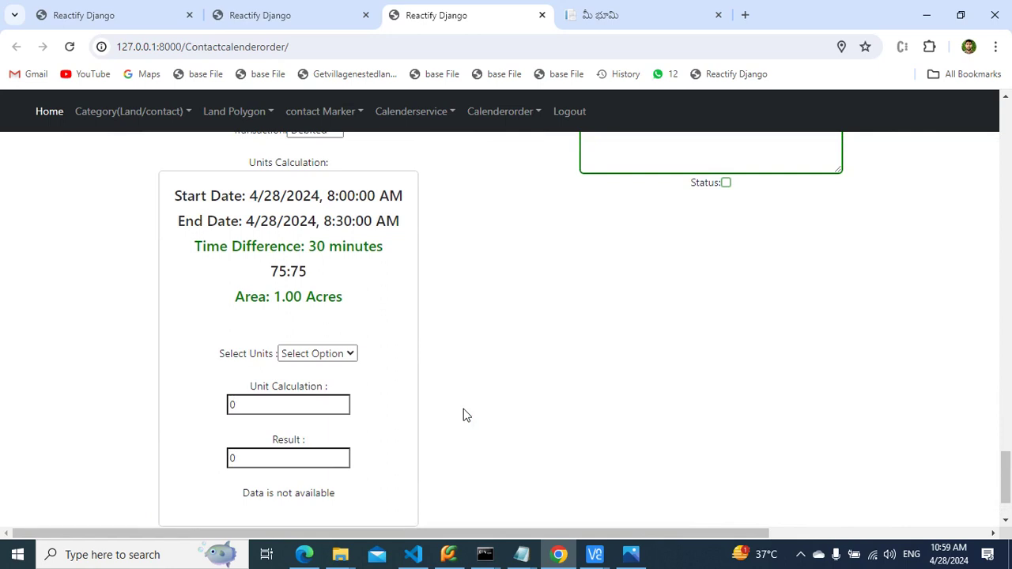
scroll(467, 415, "up", 3)
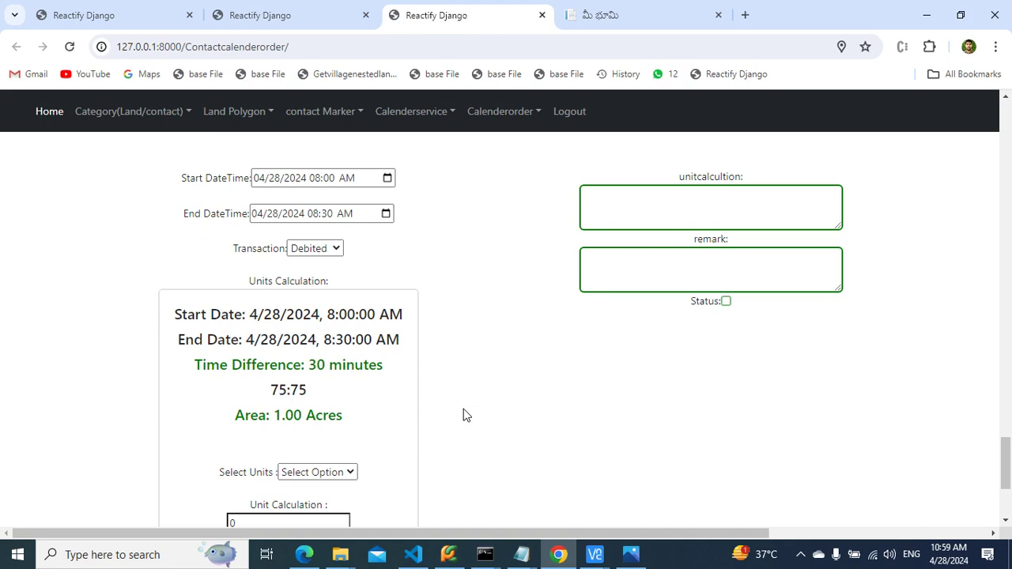
scroll(466, 415, "down", 1)
scroll(466, 416, "up", 5)
scroll(466, 416, "right", 3)
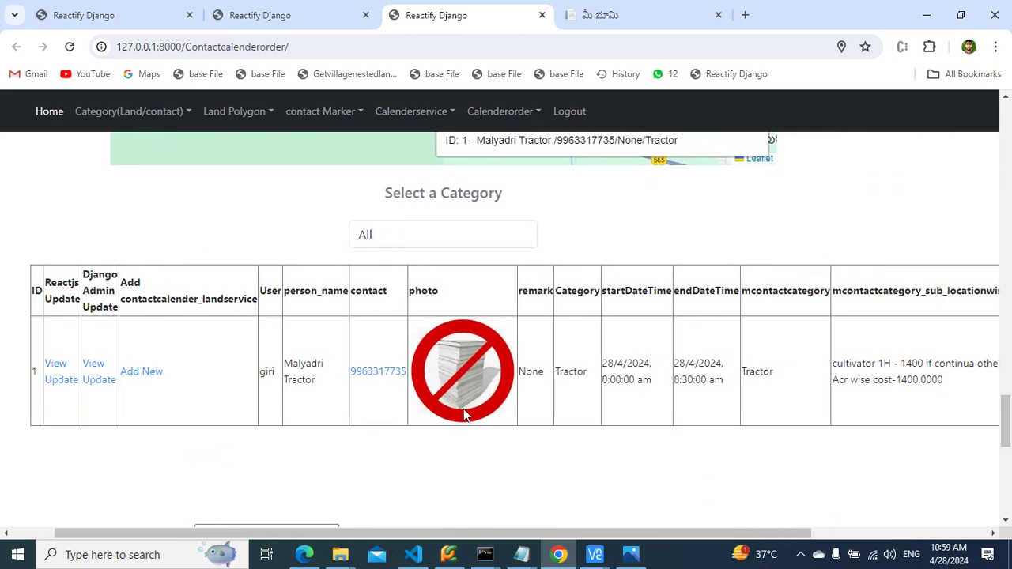
scroll(467, 416, "down", 6)
scroll(467, 416, "left", 2)
scroll(466, 416, "left", 2)
scroll(466, 416, "up", 1)
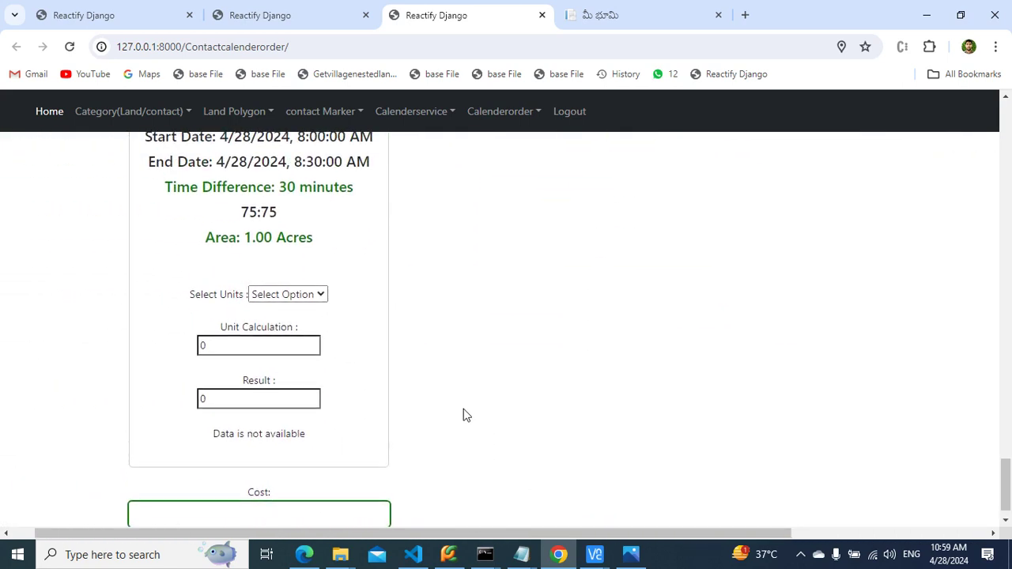
Calculate the service cost in Acre units with a unit value of 1
left_click(285, 299)
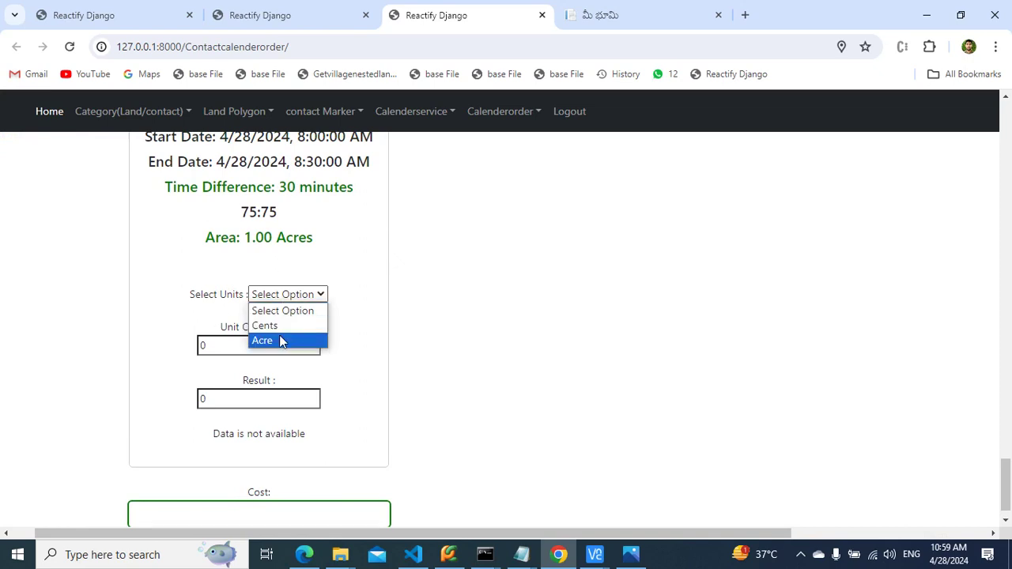
left_click(280, 341)
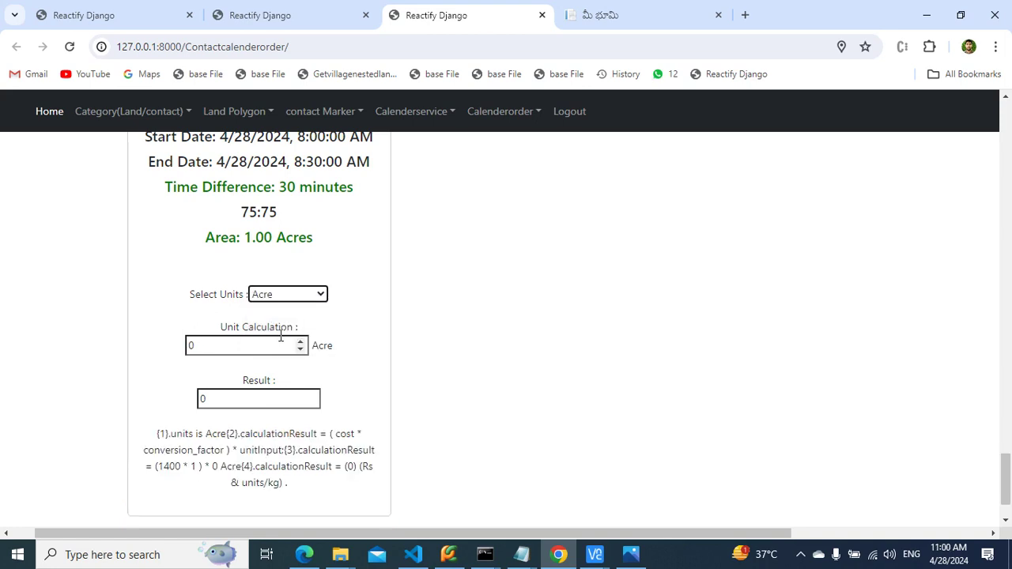
key("Tab")
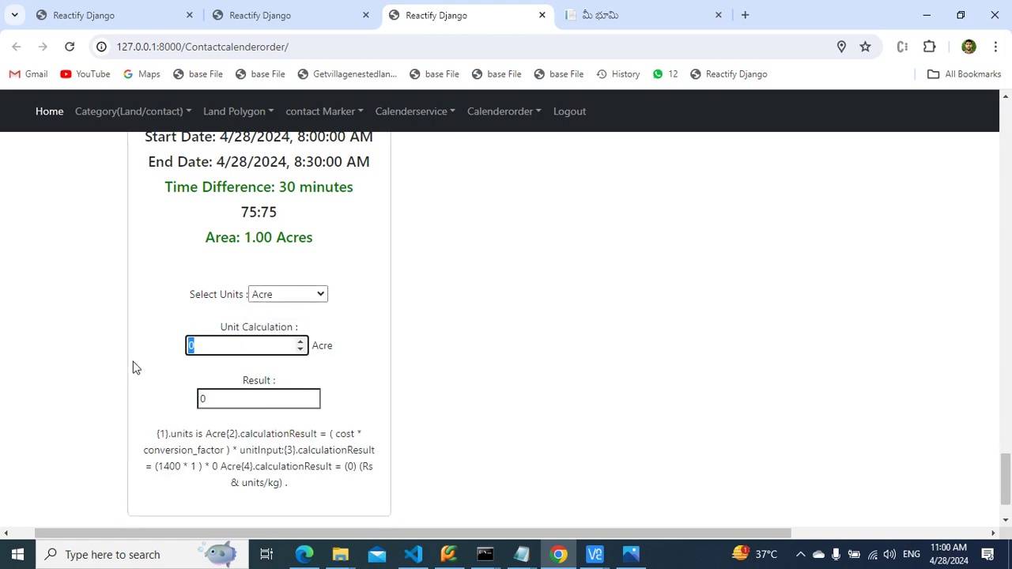
type("1")
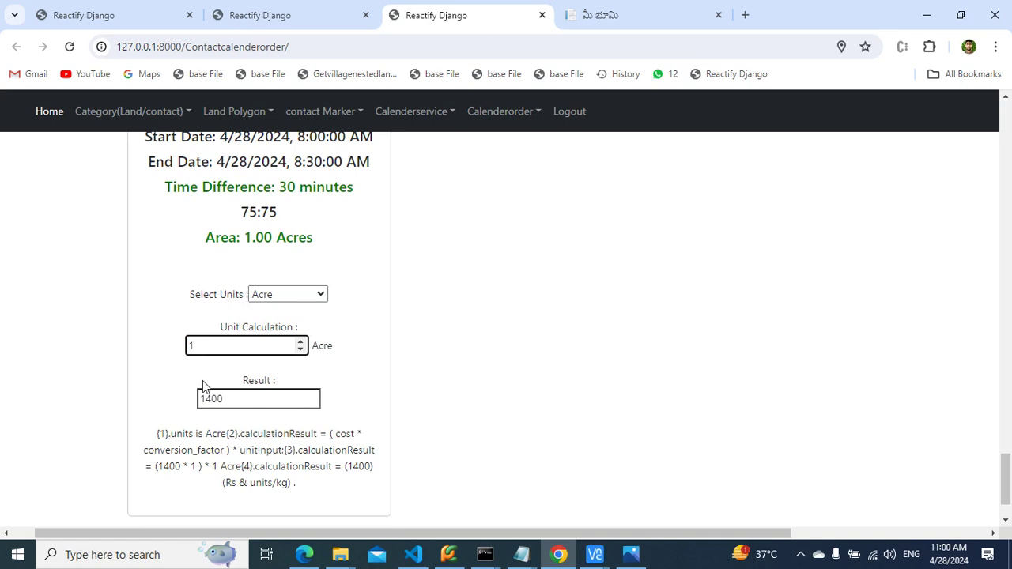
Switch the calculation units to Cents and set the unit value to 100
left_click(299, 296)
left_click(267, 326)
left_click(230, 353)
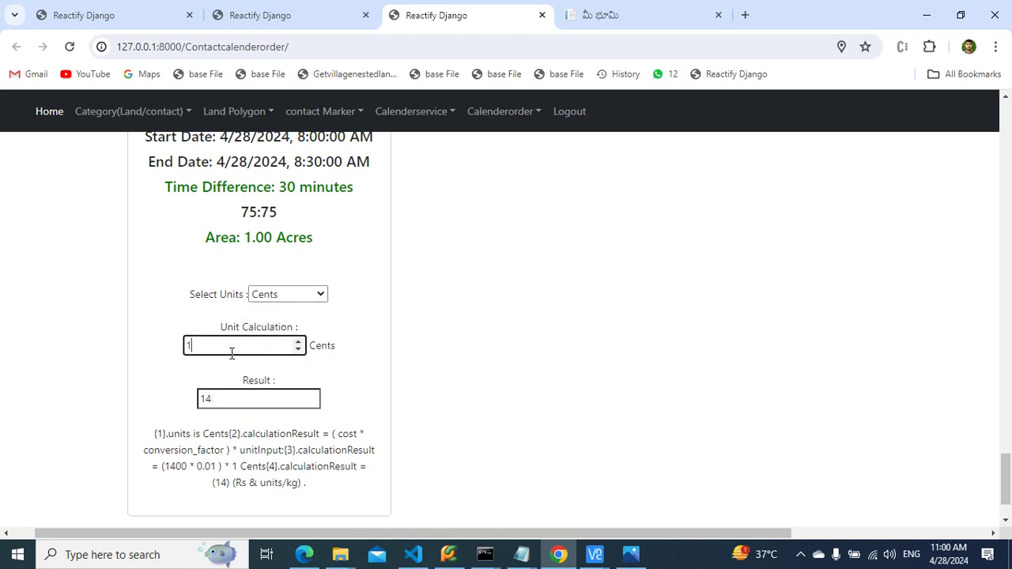
type("00")
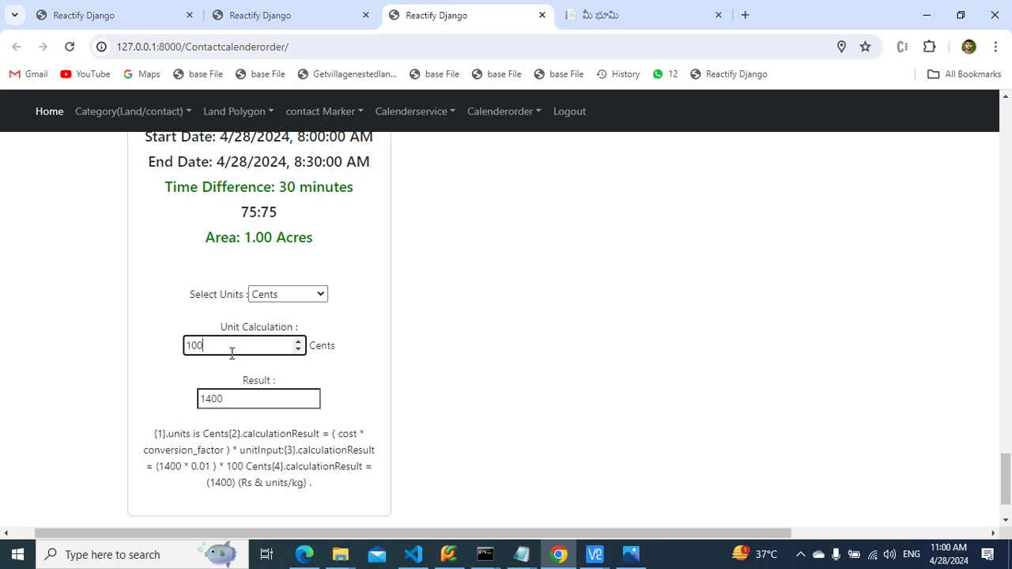
left_click(292, 299)
left_click(291, 302)
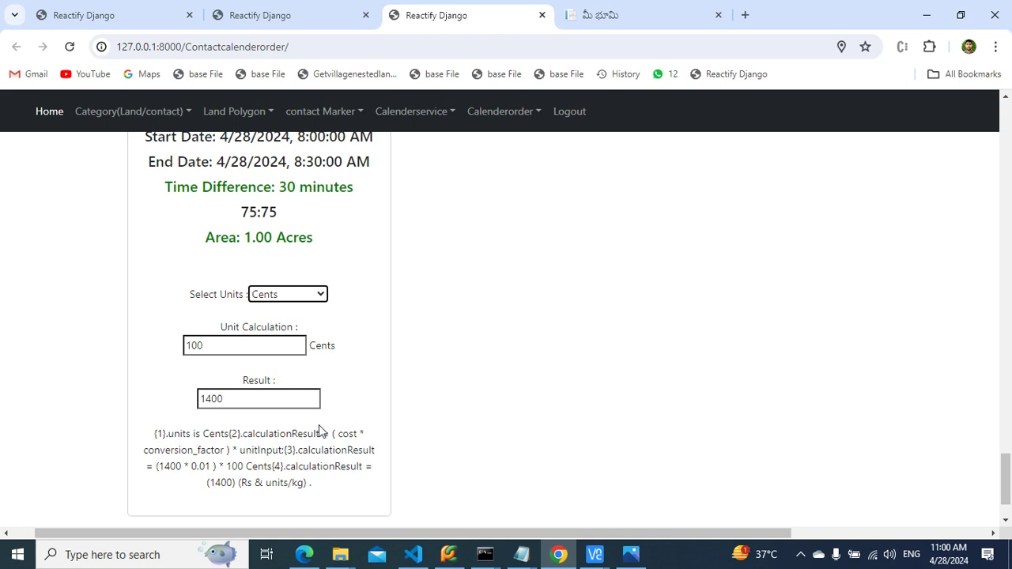
key("Up")
key("Down")
left_click(462, 405)
scroll(462, 405, "down", 1)
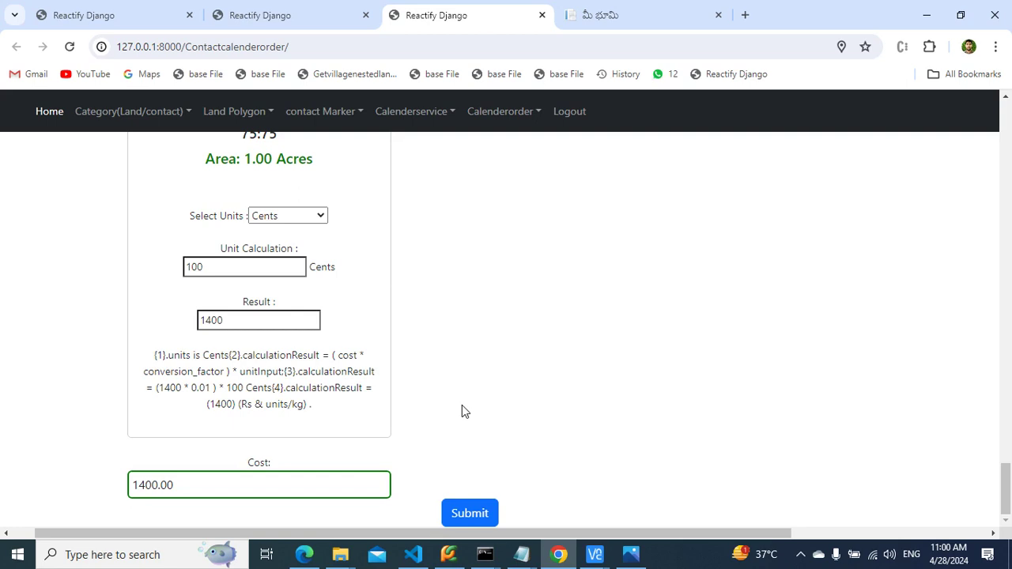
Review the handwritten unit conversion notes in the image viewer beside the order form, and return to the form
left_click(522, 556)
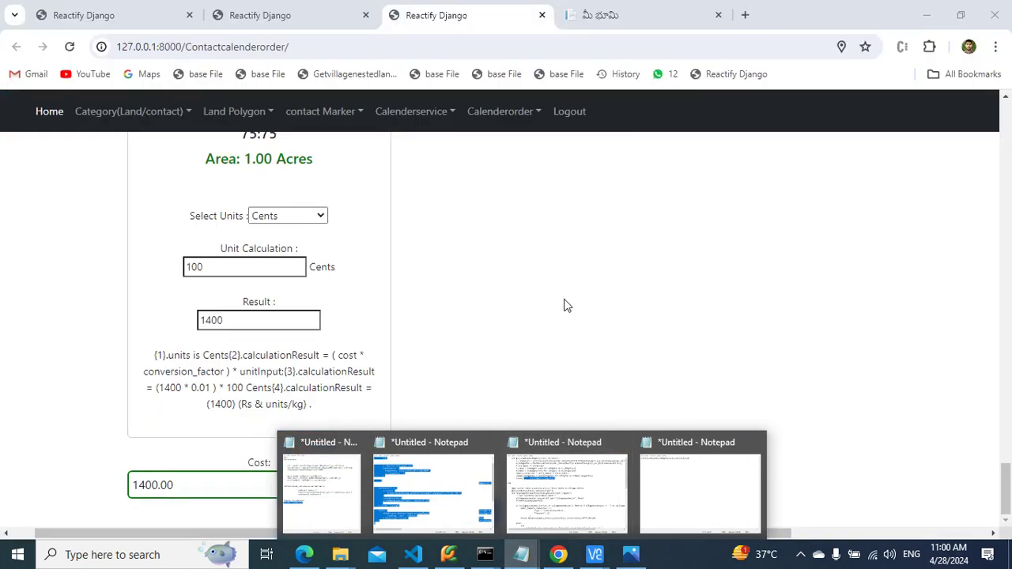
left_click(631, 554)
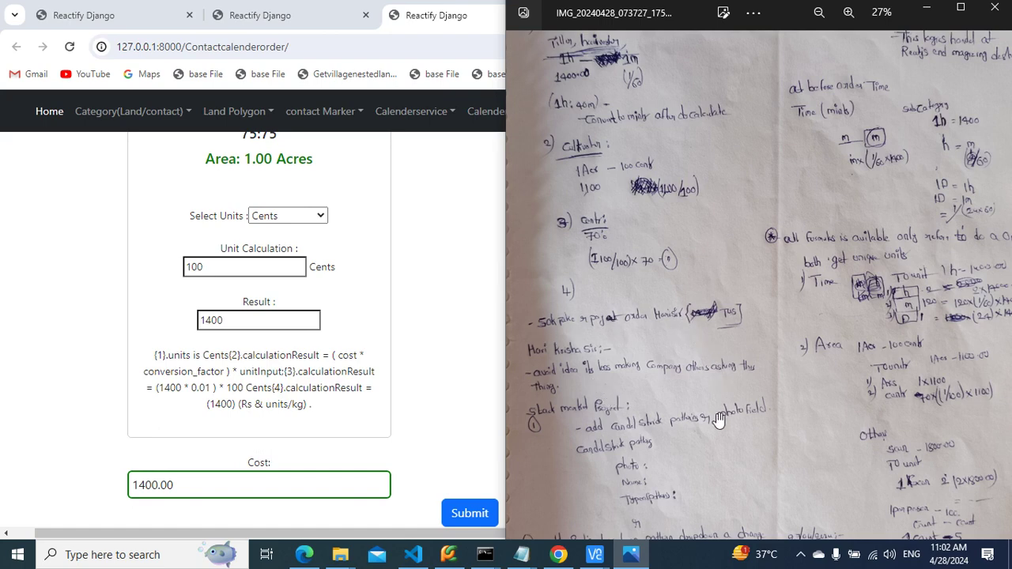
left_click_drag(834, 298, 603, 465)
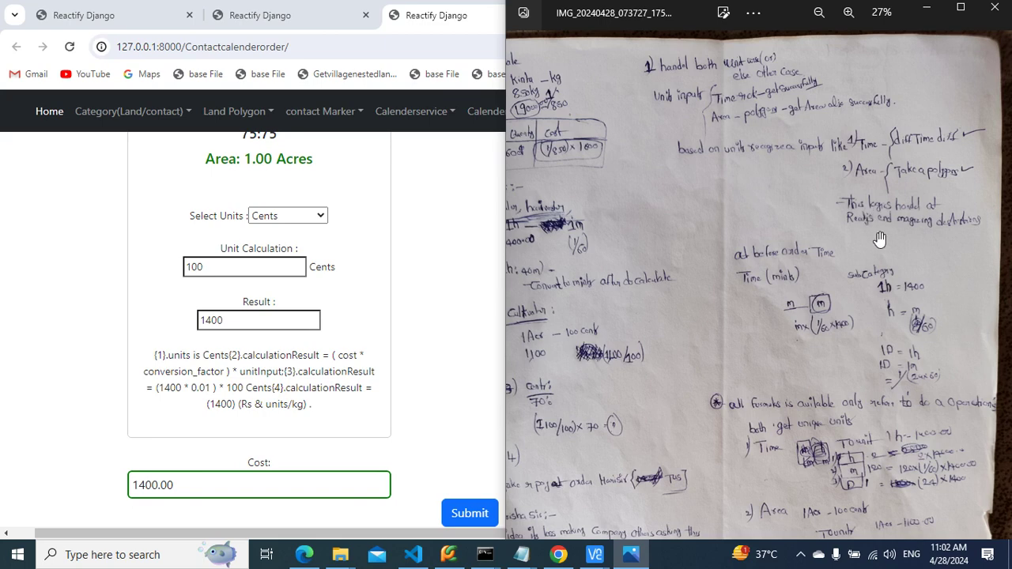
scroll(869, 229, "down", 3)
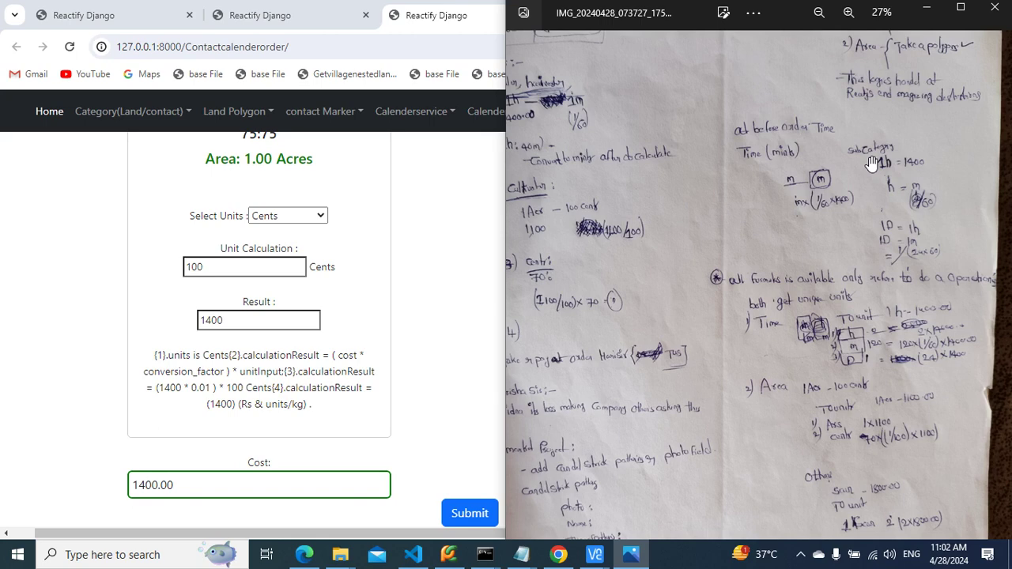
left_click(348, 344)
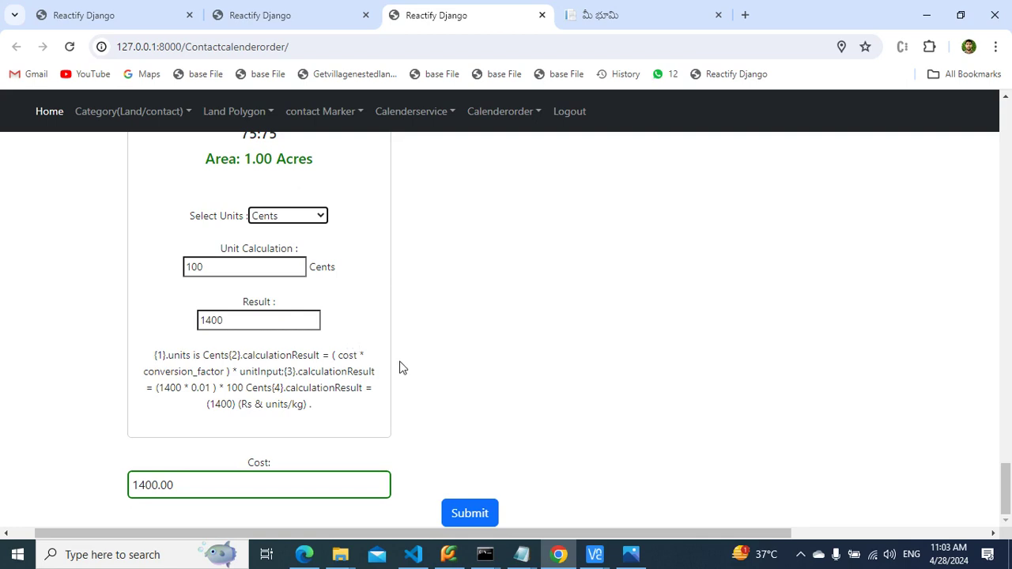
Try to submit the contact calendar order with the remark left empty
left_click(466, 512)
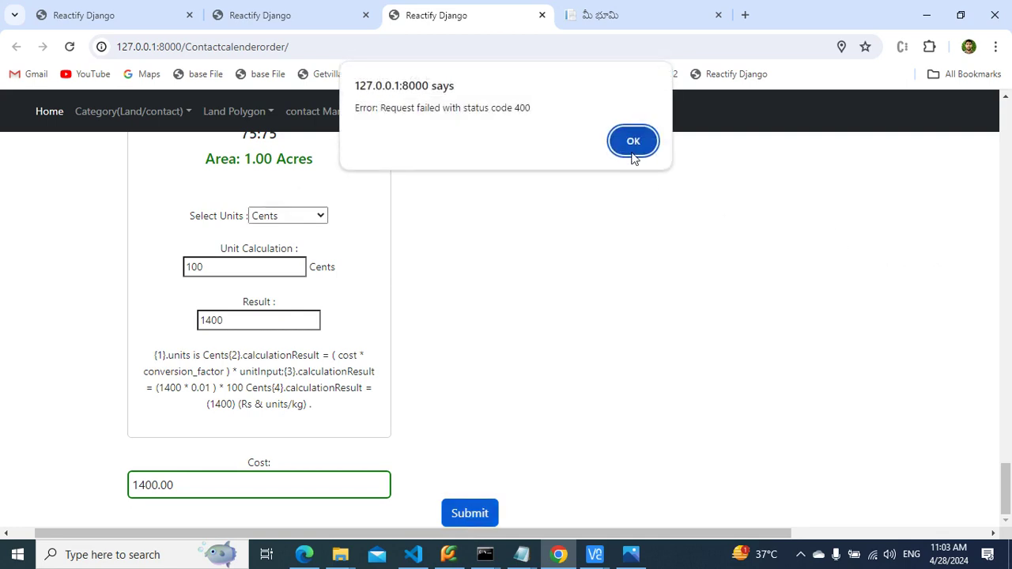
left_click(632, 150)
Fill in the order's remark with "none" and submit the contact calendar order
mouse_move(1005, 490)
left_mouse_down()
mouse_move(1009, 140)
mouse_move(1005, 324)
mouse_move(1004, 314)
left_mouse_up()
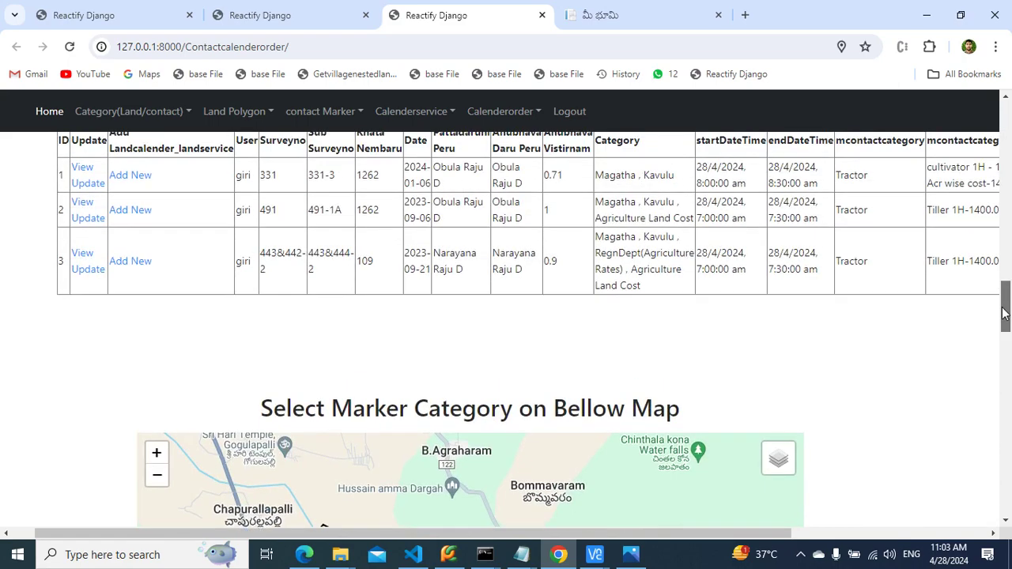
scroll(928, 336, "right", 5)
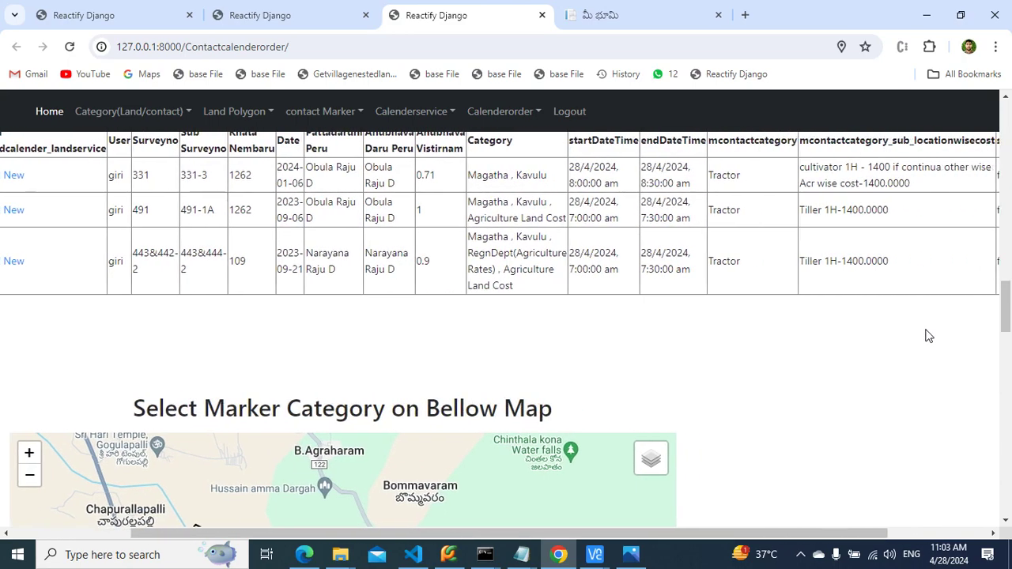
scroll(928, 336, "down", 15)
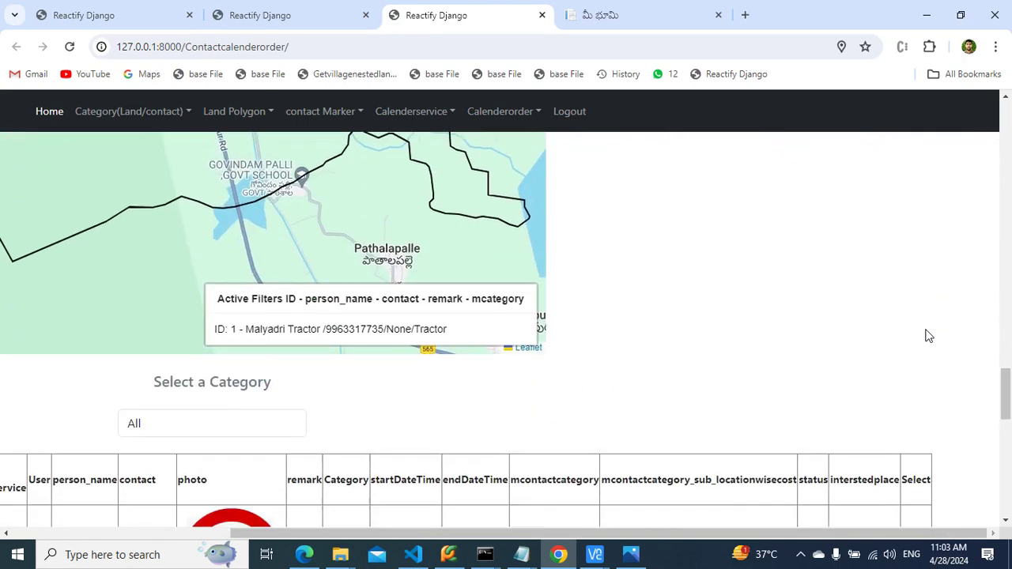
scroll(928, 336, "down", 2)
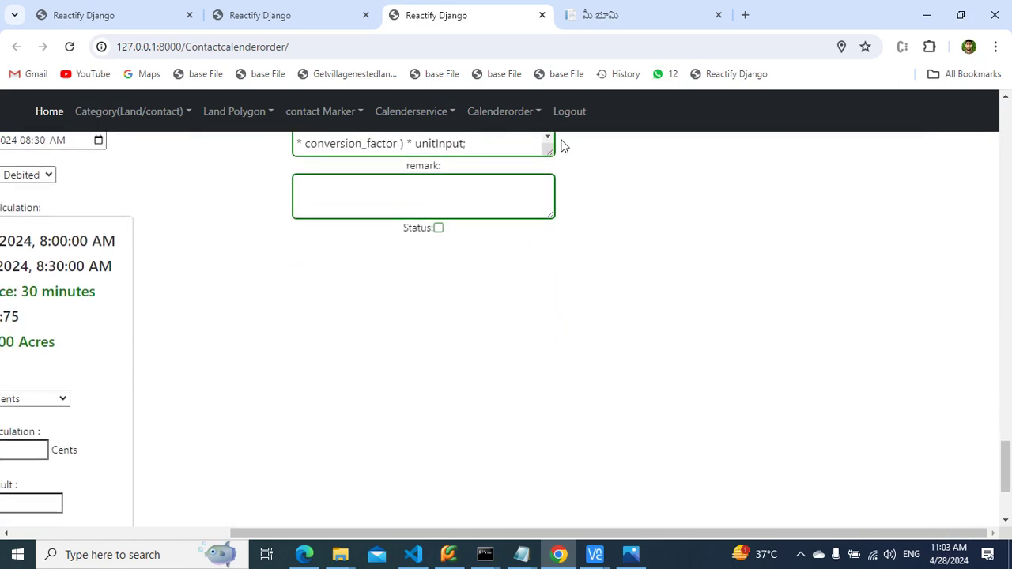
left_click(467, 206)
type("none")
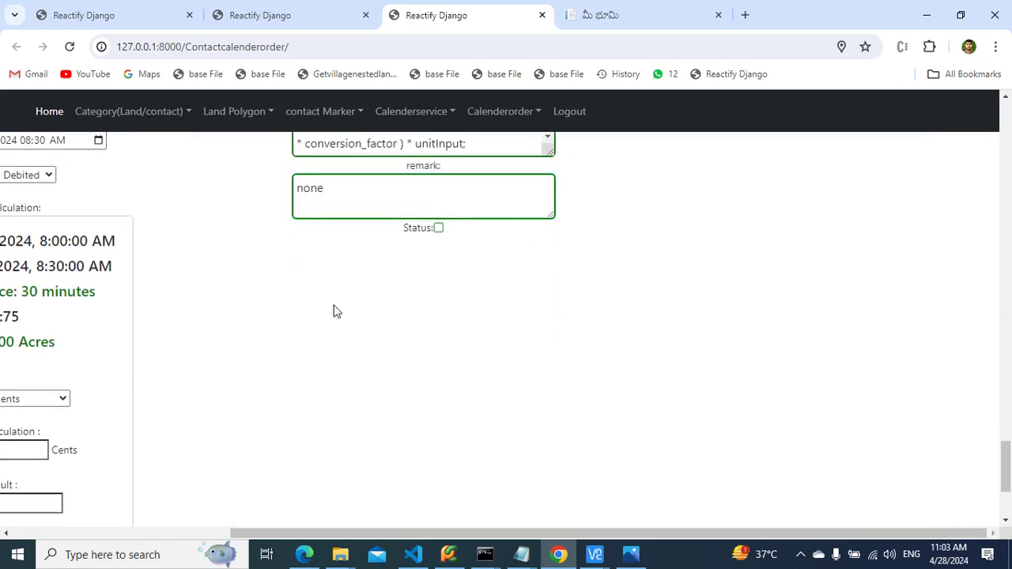
scroll(332, 311, "left", 5)
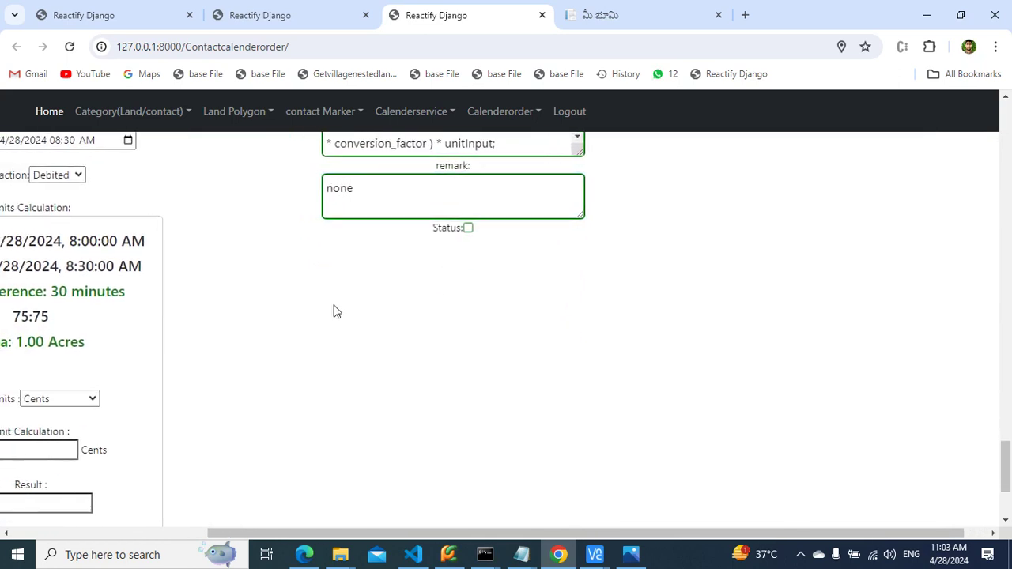
scroll(333, 310, "down", 2)
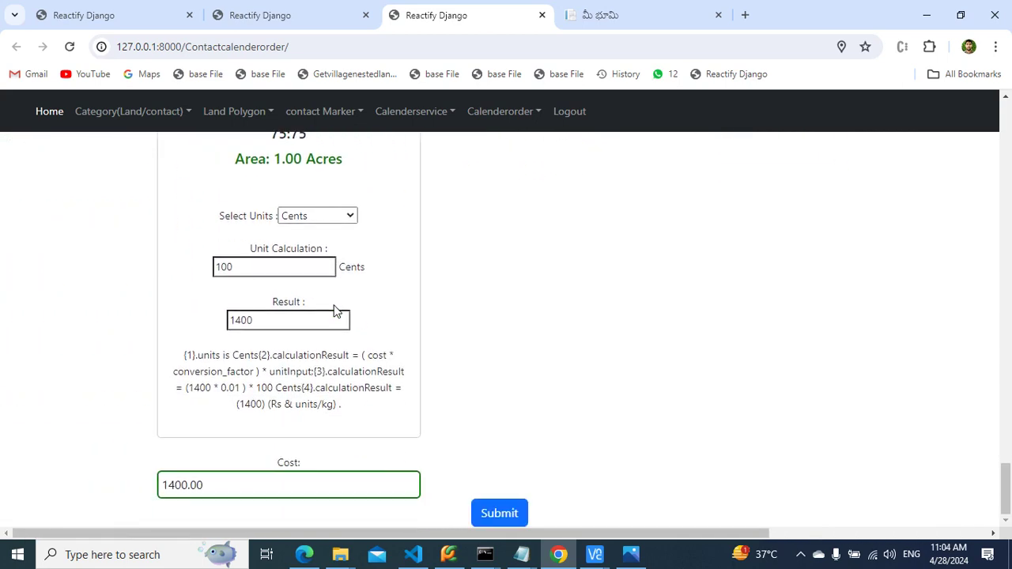
left_click(498, 513)
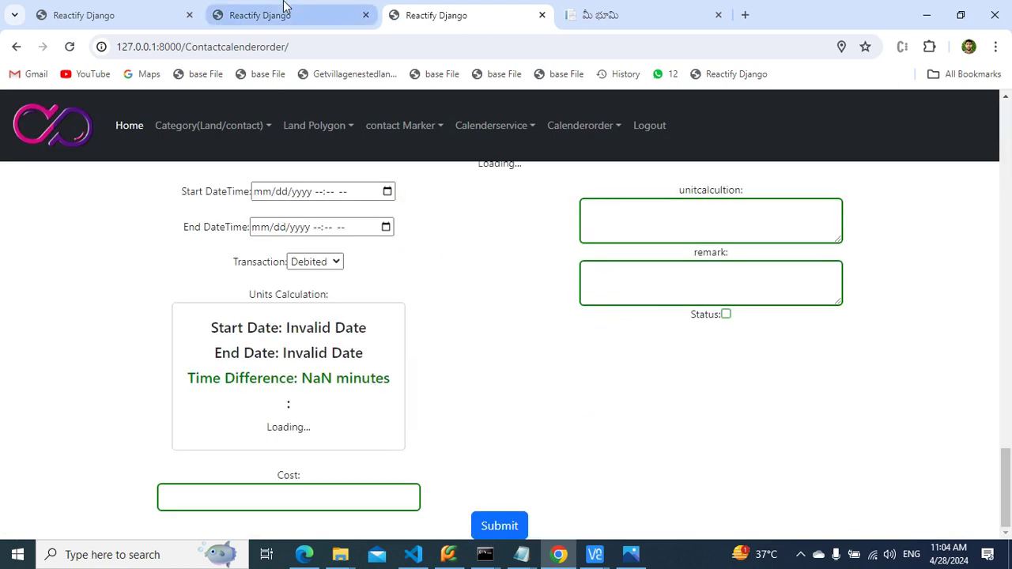
Open the contact history of the tractor contact with the five-star contact calendar order rating in the Tractor-filtered contact list
left_click(324, 8)
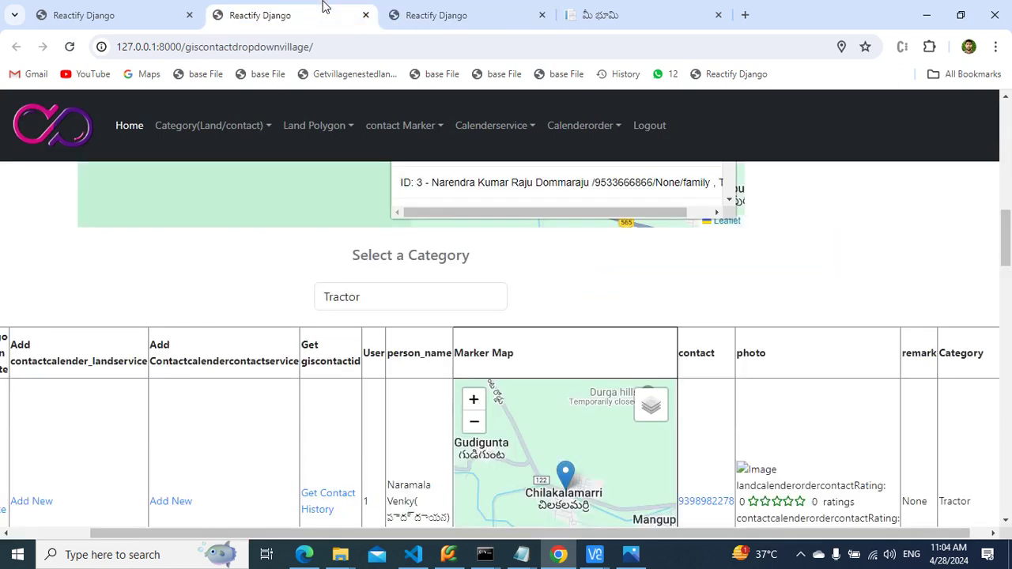
scroll(299, 422, "down", 5)
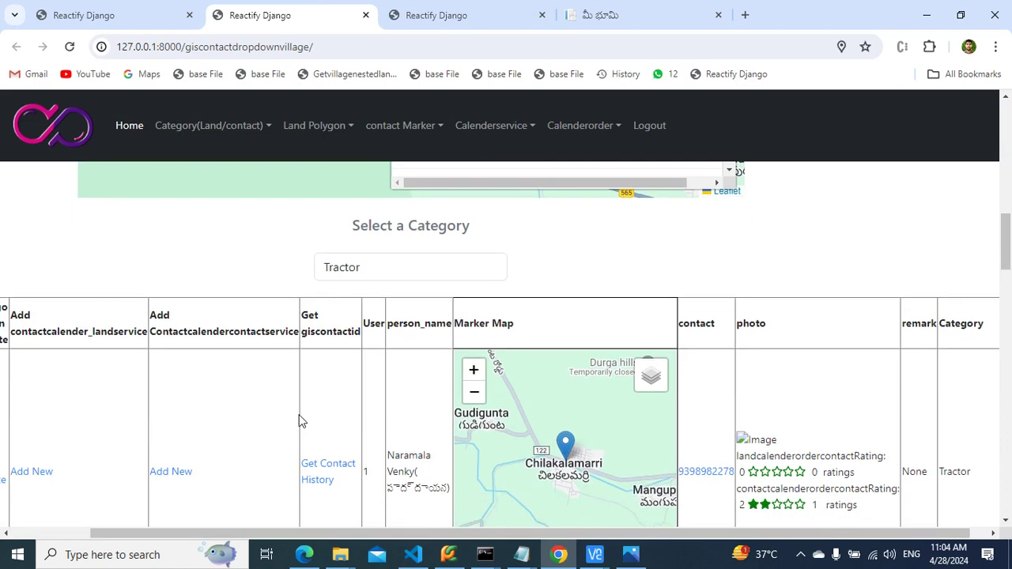
scroll(299, 422, "down", 10)
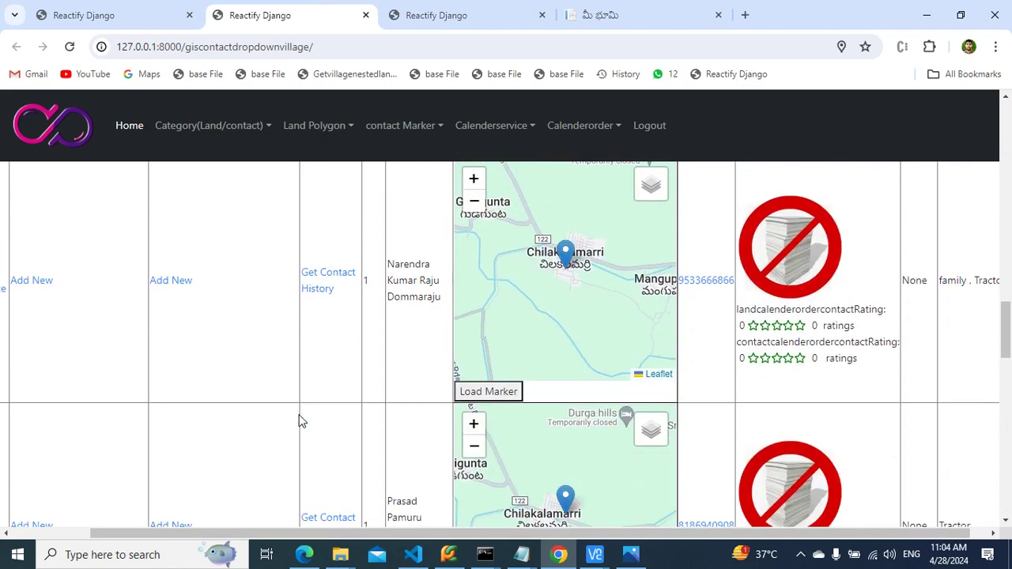
scroll(298, 422, "down", 4)
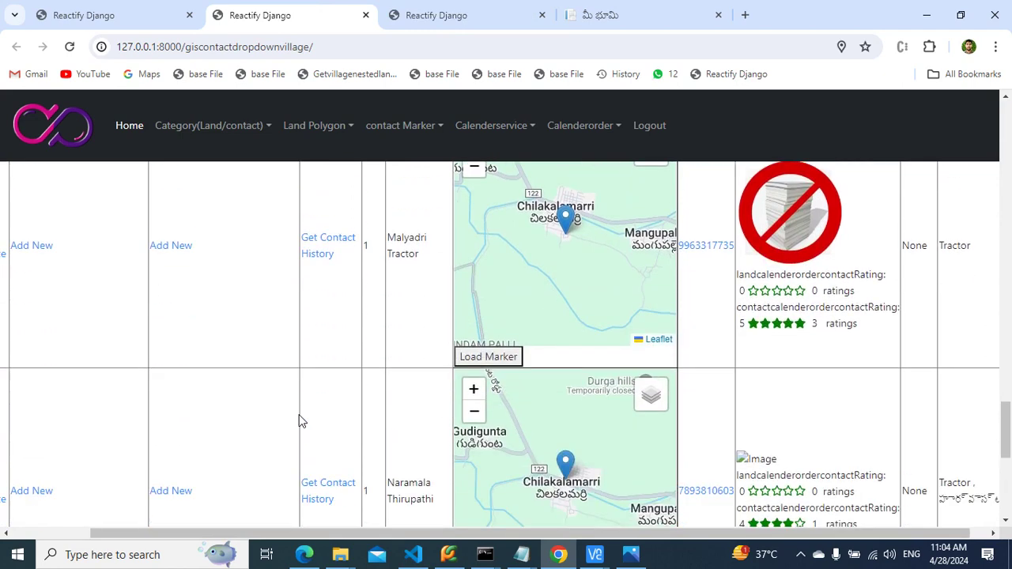
left_click(313, 255)
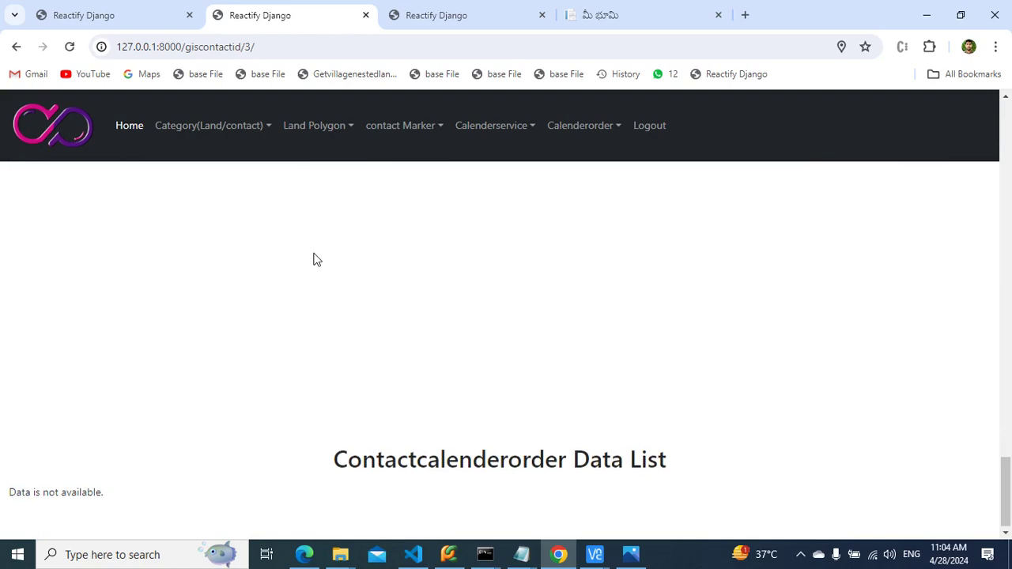
Examine the contact's details and land calendar orders, comparing the times, cost, units and unit calculation of the Minute and Cents orders
scroll(314, 259, "up", 20)
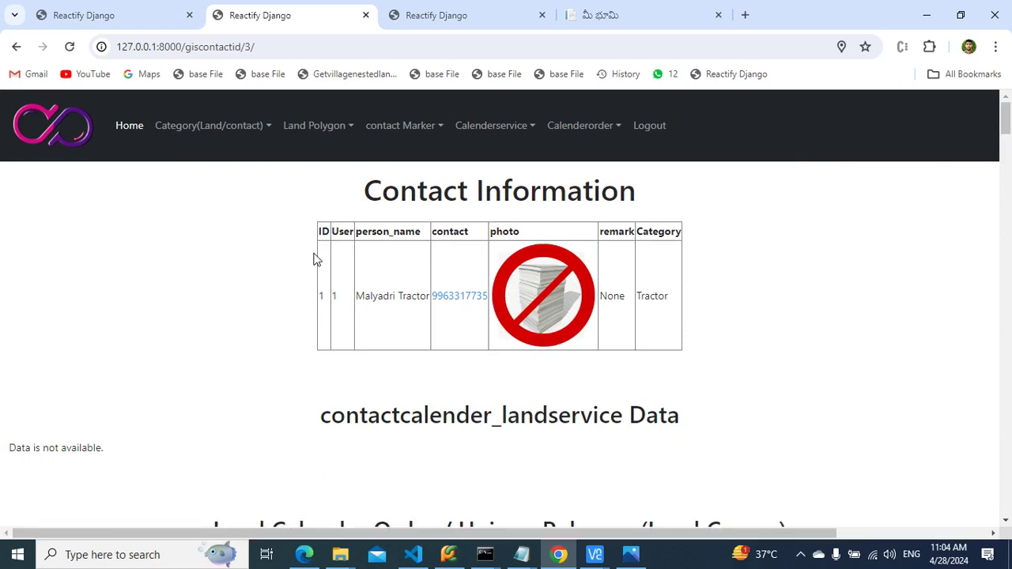
scroll(314, 259, "down", 12)
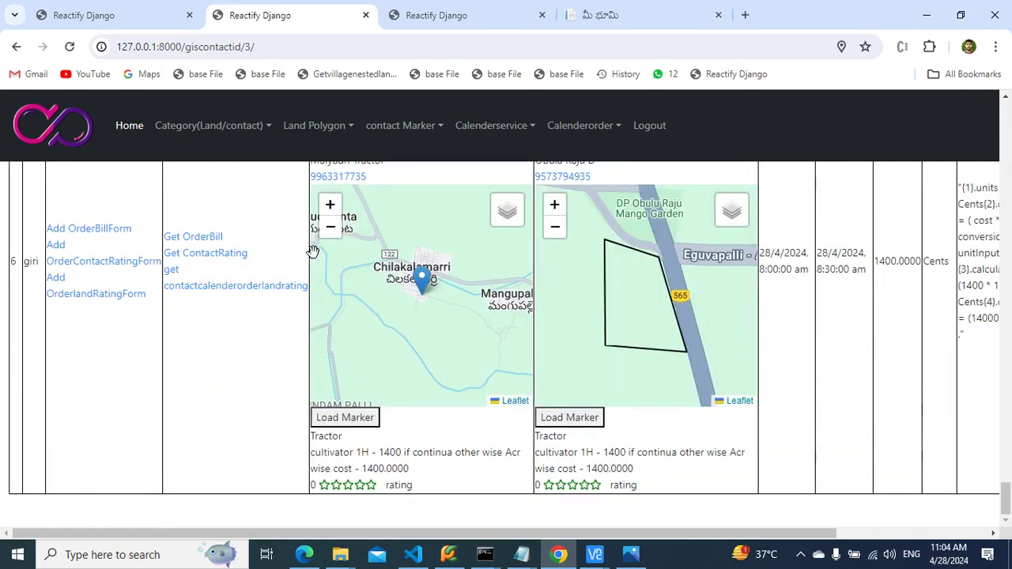
scroll(314, 251, "up", 1)
scroll(315, 253, "right", 1)
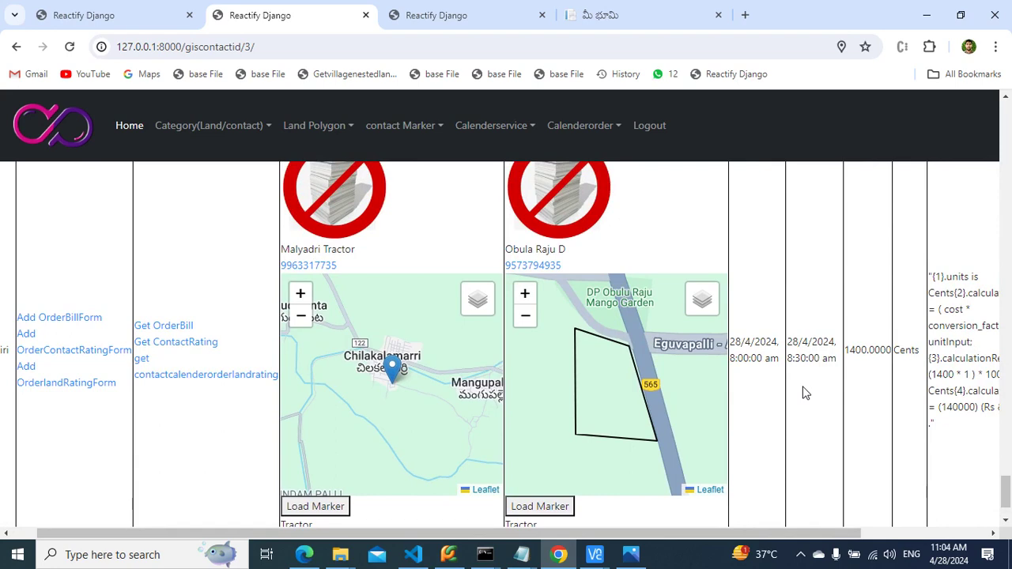
scroll(805, 392, "up", 5)
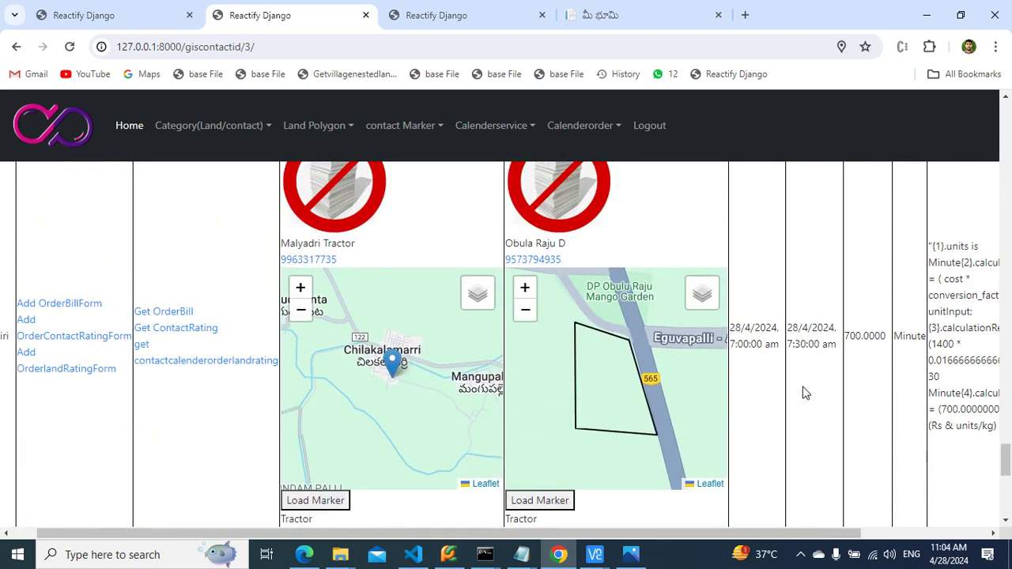
scroll(804, 393, "right", 5)
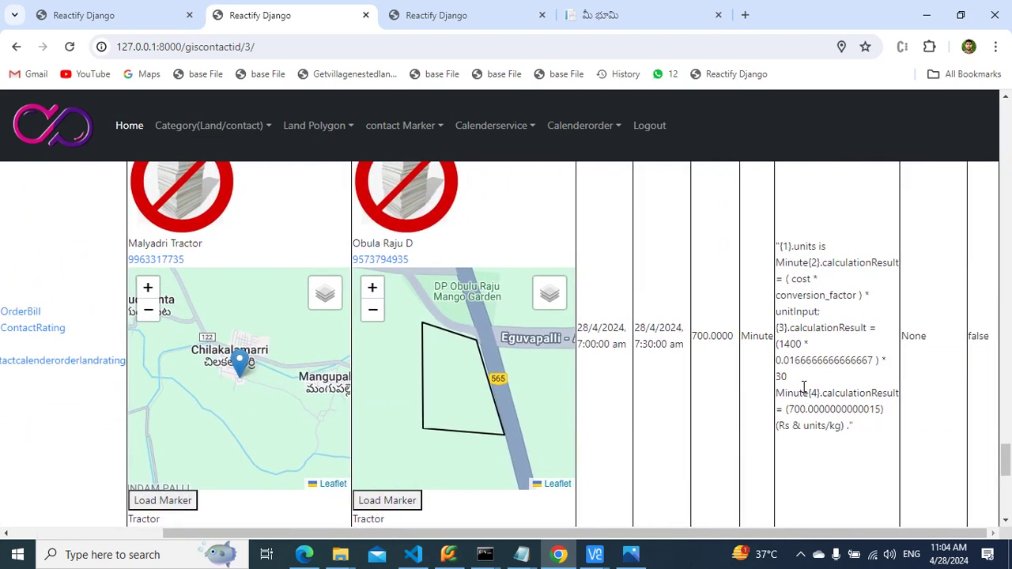
double_click(756, 337)
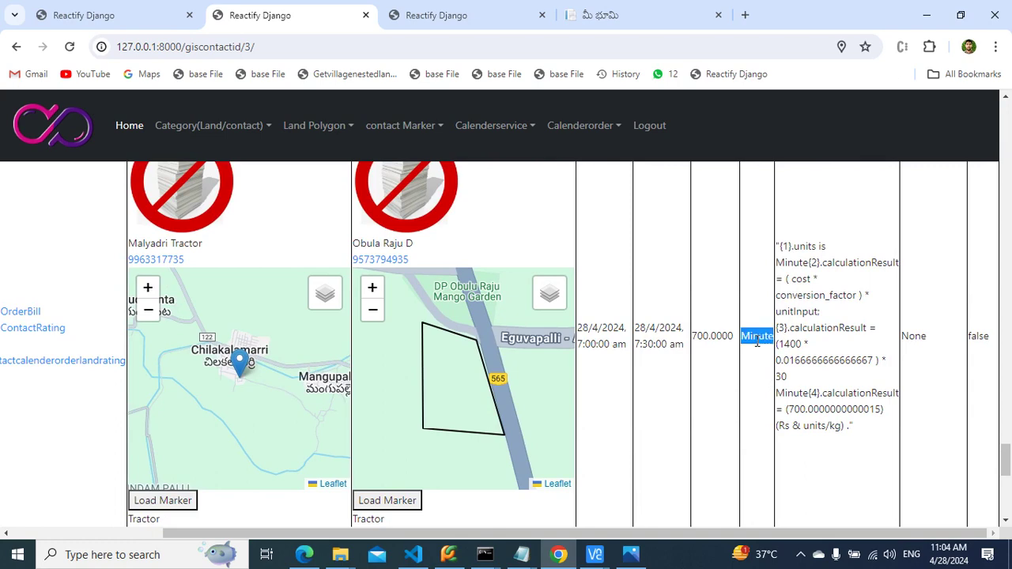
scroll(756, 340, "down", 5)
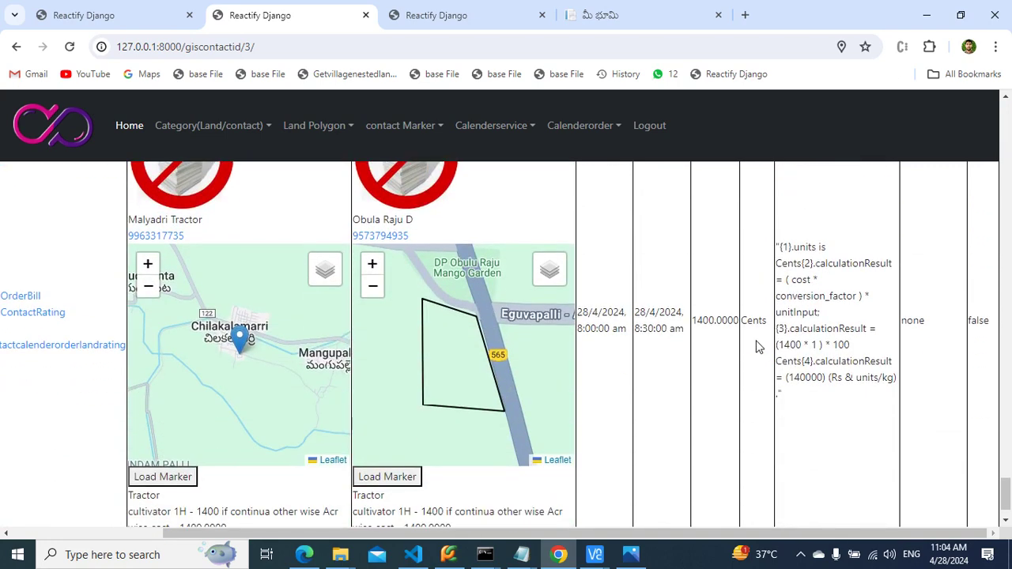
double_click(754, 323)
double_click(703, 323)
double_click(751, 322)
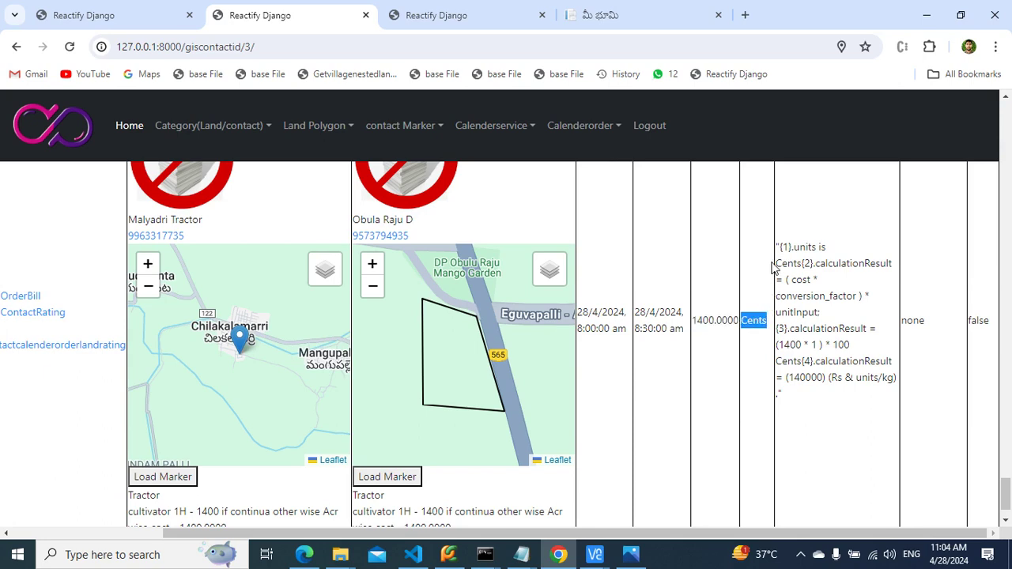